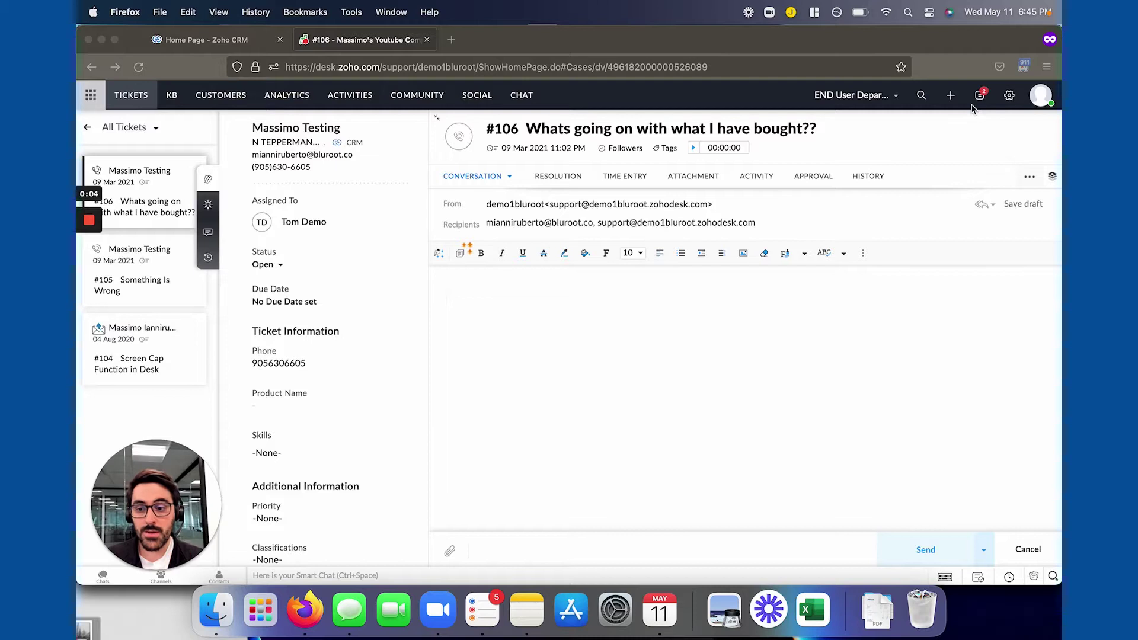
Step: Go to Setup's Email Templates with END User Department selected as the department
left_click(1010, 99)
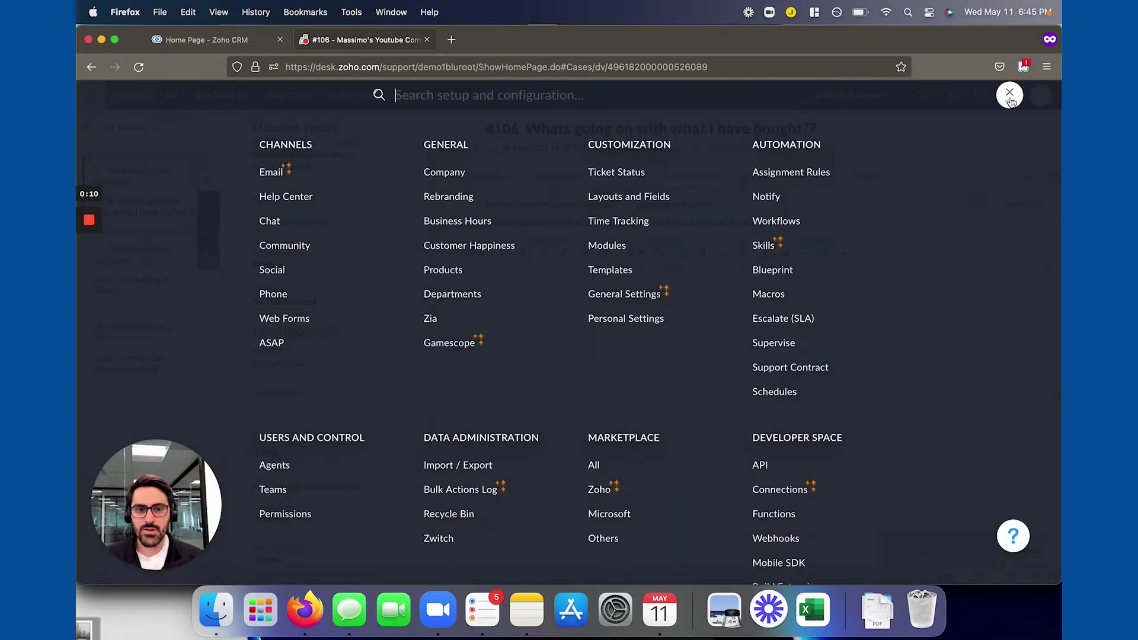
left_click(608, 277)
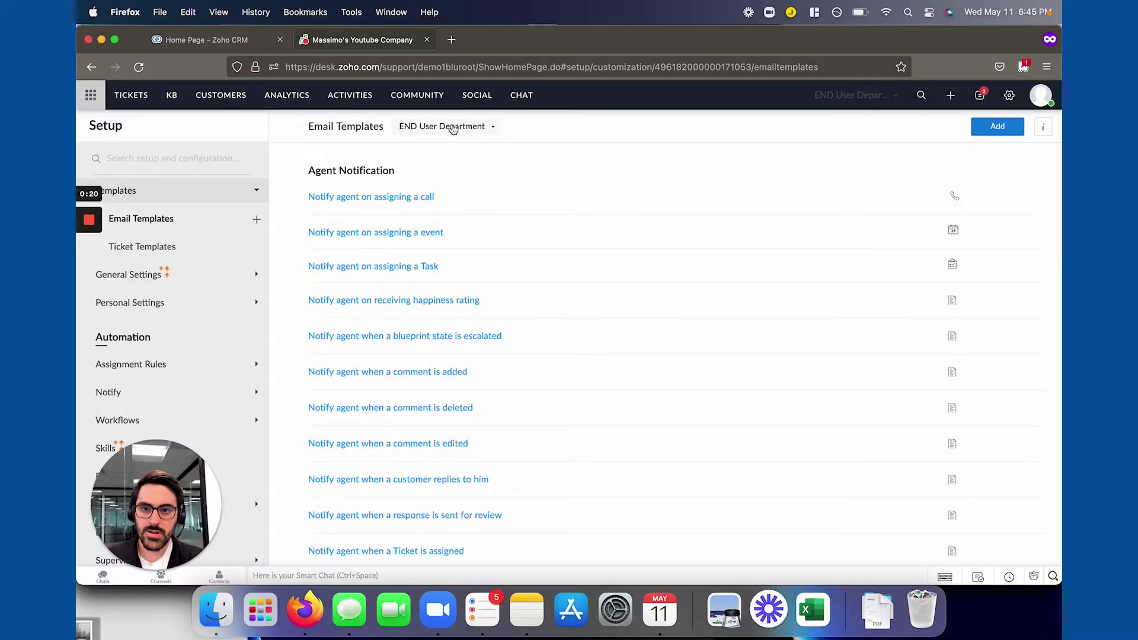
left_click(447, 128)
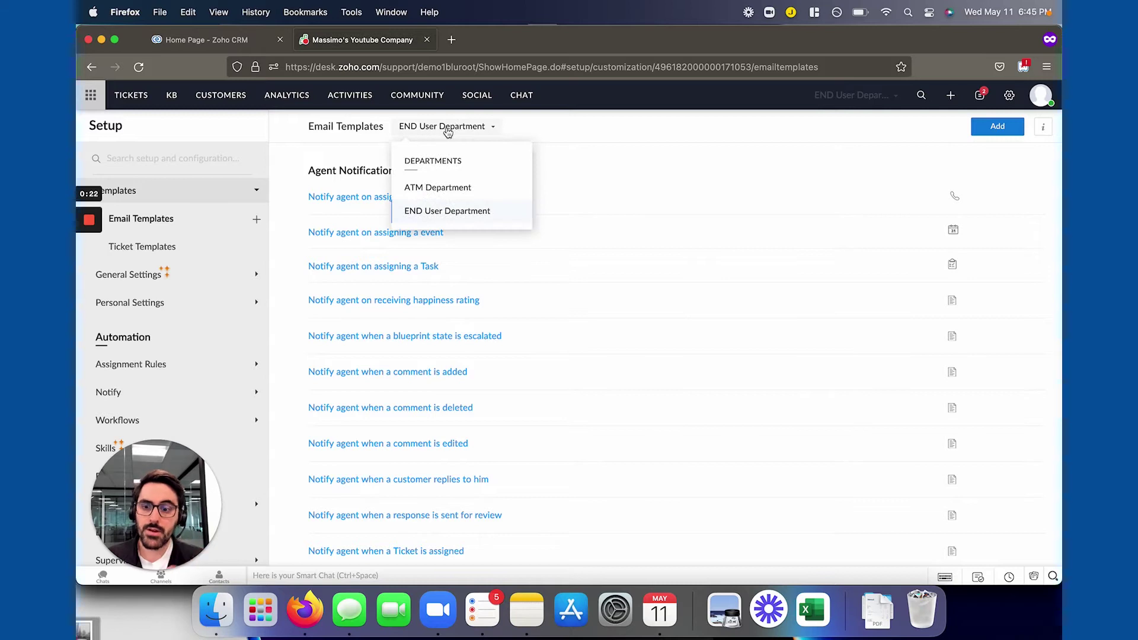
left_click(558, 135)
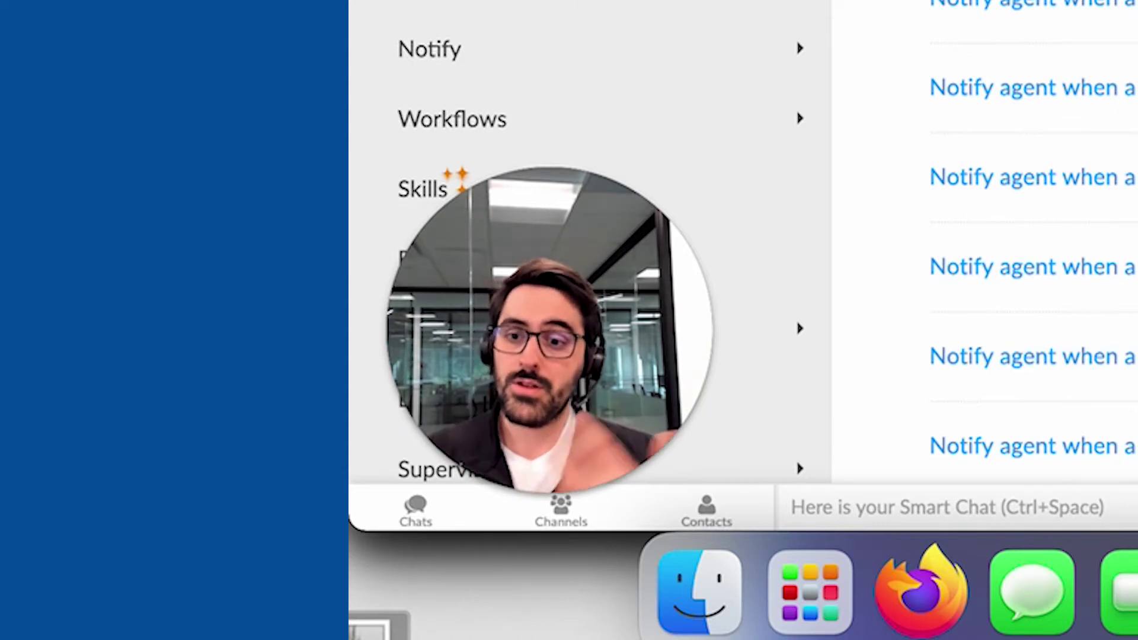
Step: Scroll through the listed agent, contact and team notification templates
scroll(514, 250, "down", 5)
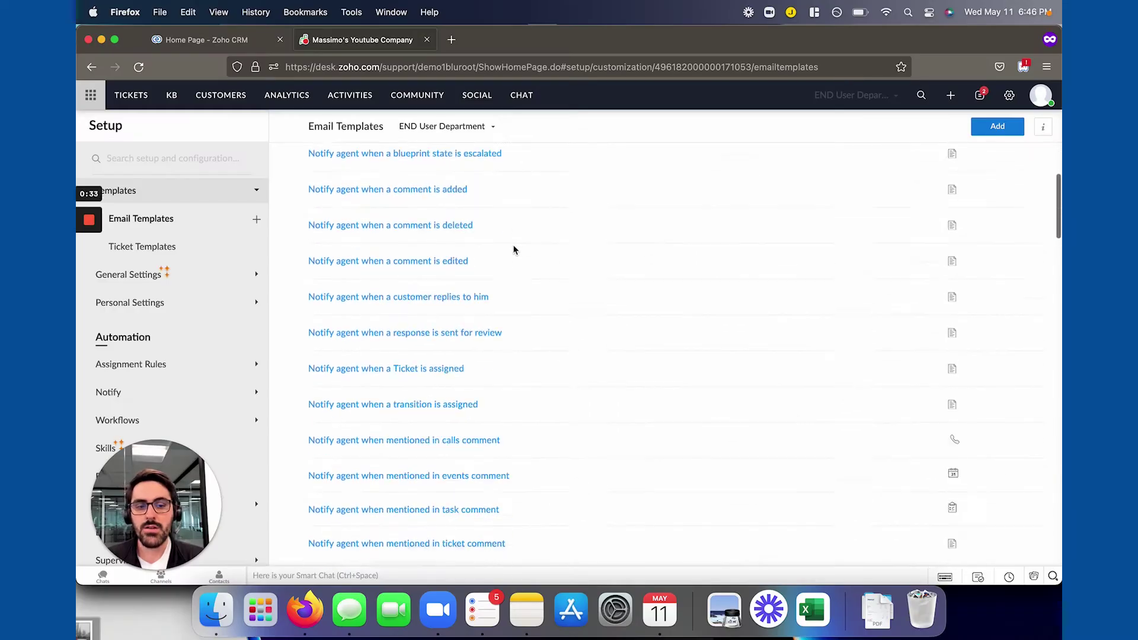
scroll(514, 249, "down", 10)
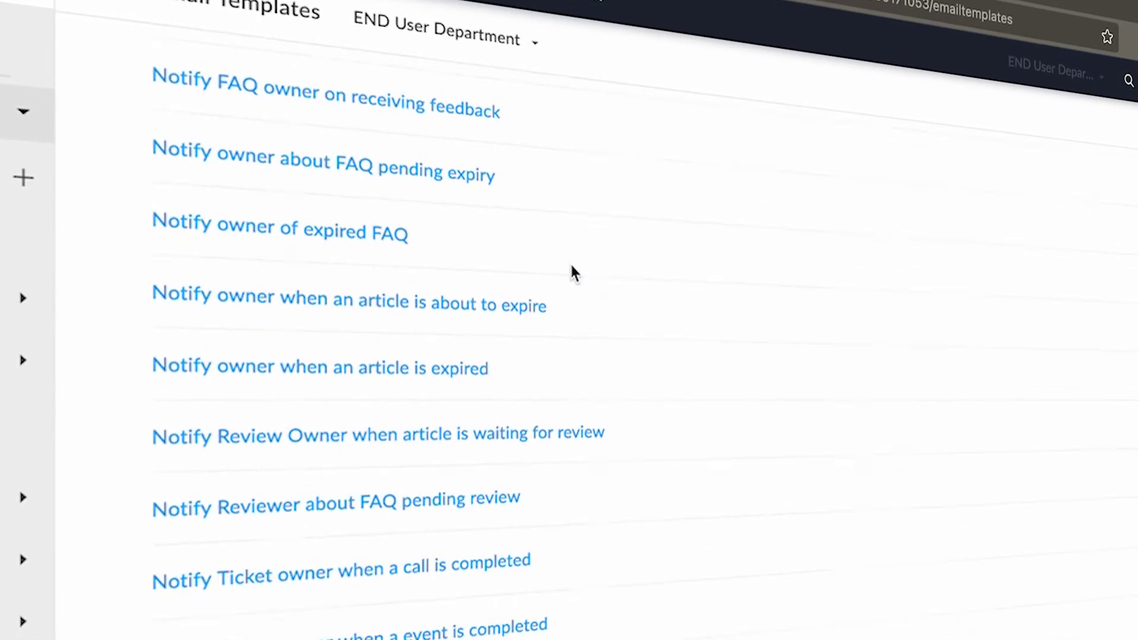
scroll(574, 272, "down", 15)
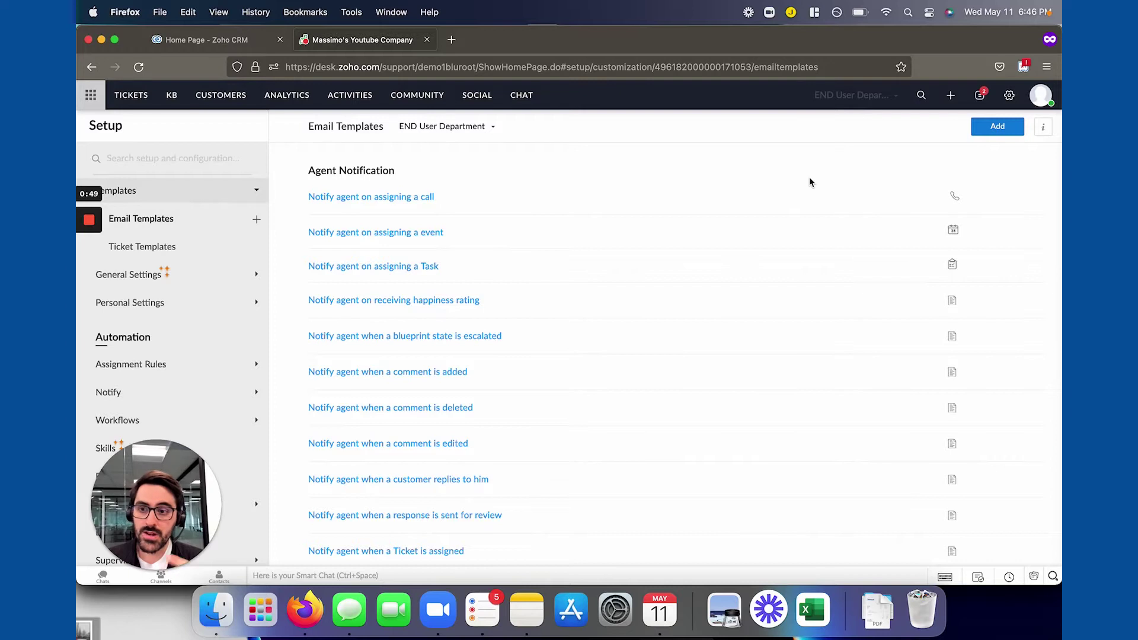
scroll(811, 178, "down", 20)
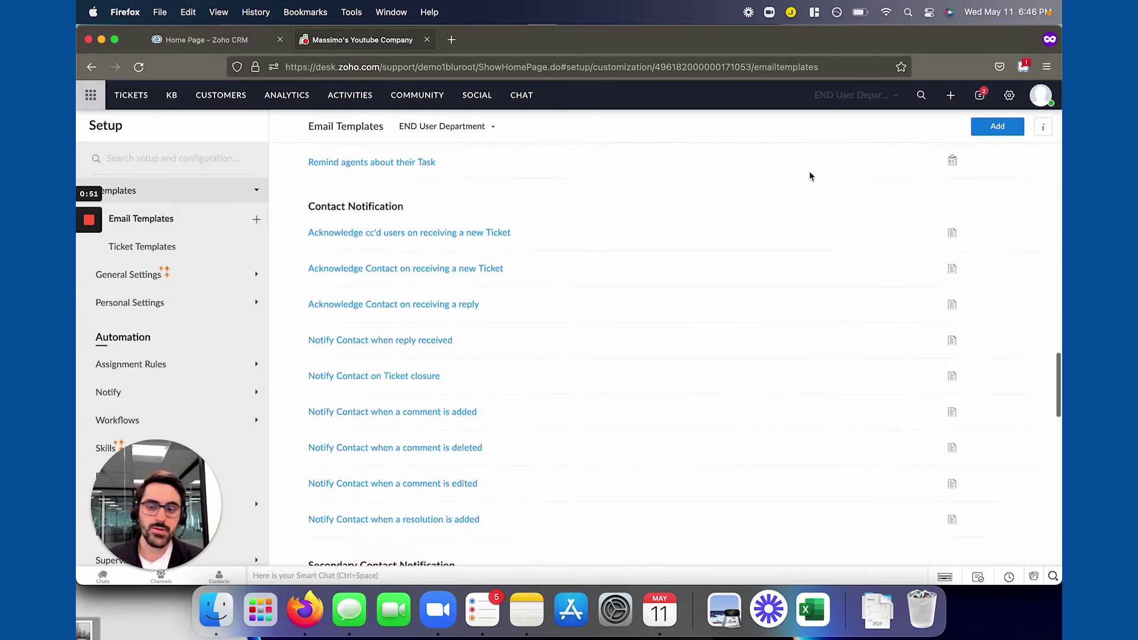
scroll(810, 177, "down", 3)
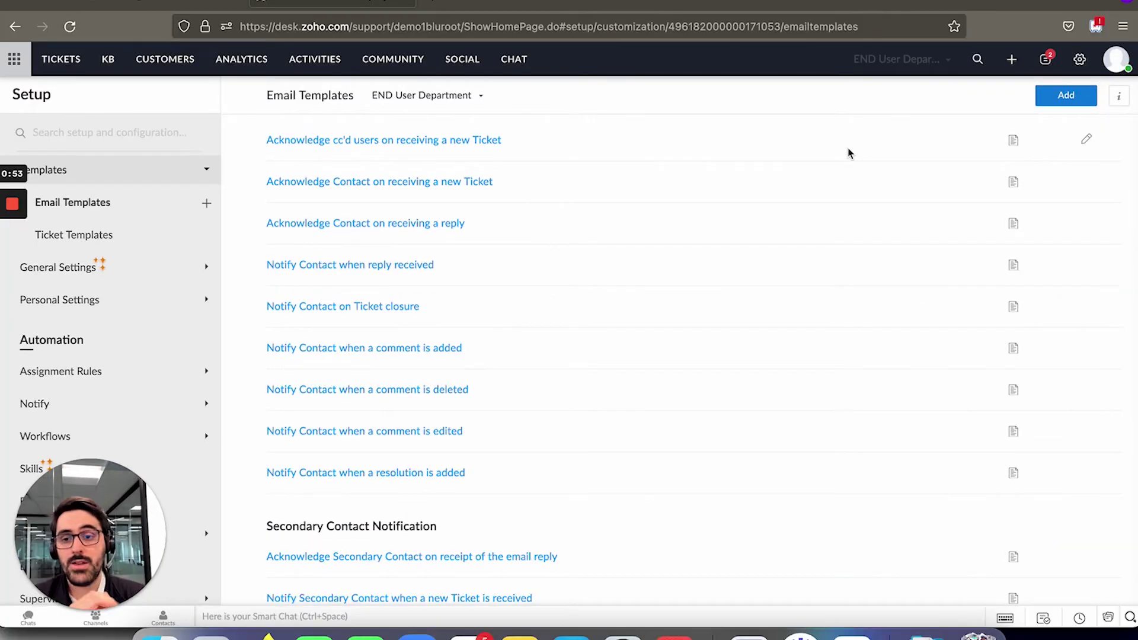
scroll(810, 175, "up", 3)
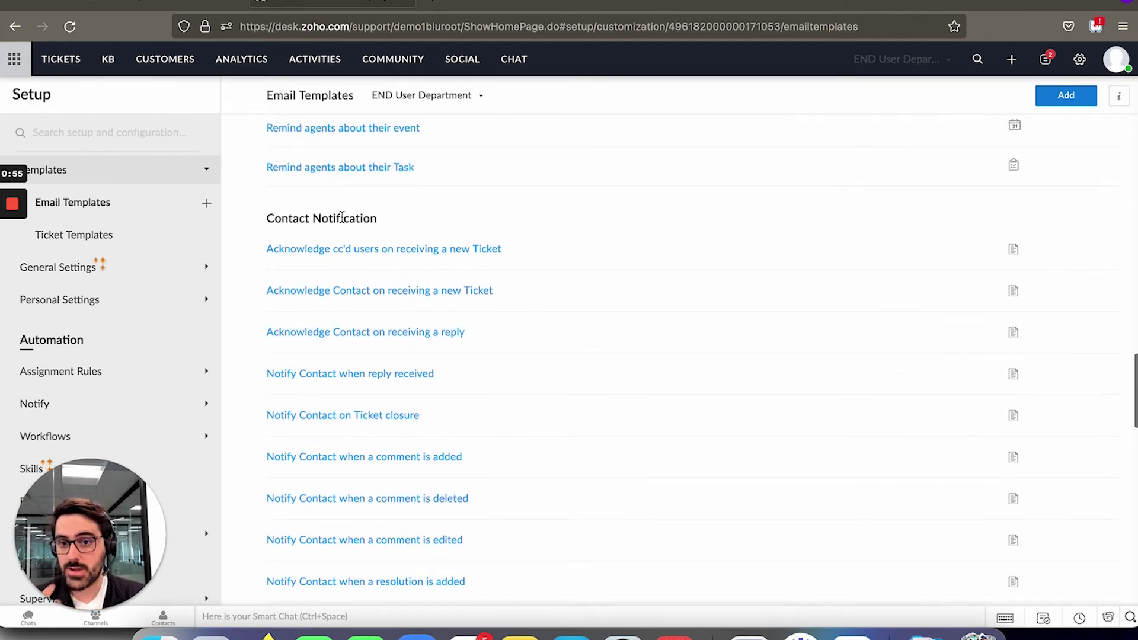
scroll(343, 219, "up", 20)
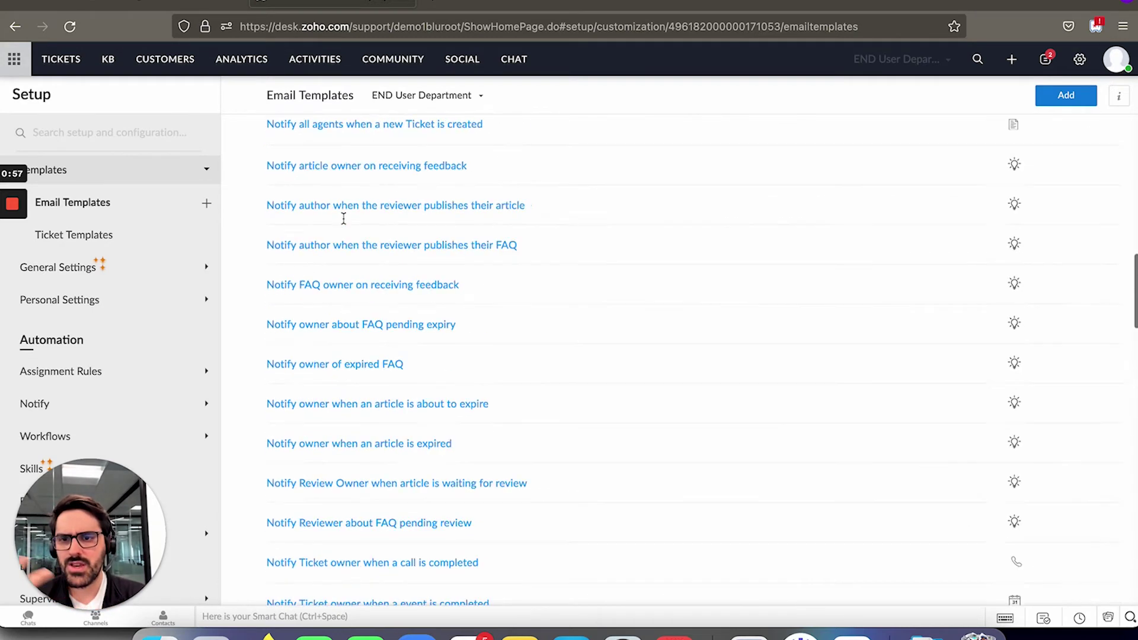
scroll(344, 224, "down", 1)
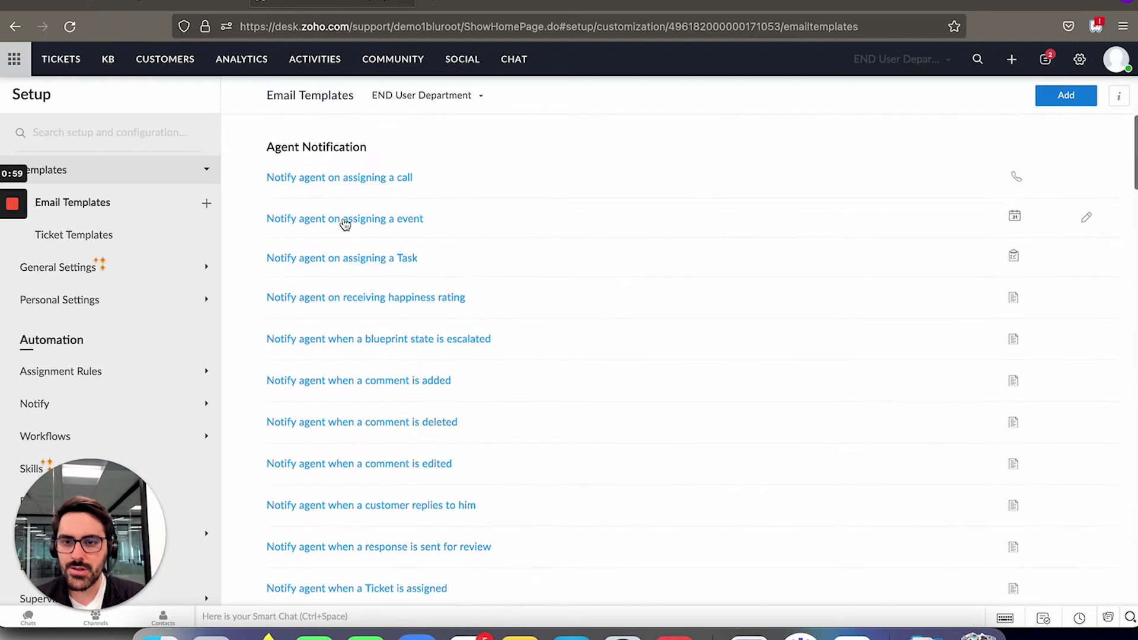
scroll(345, 224, "down", 15)
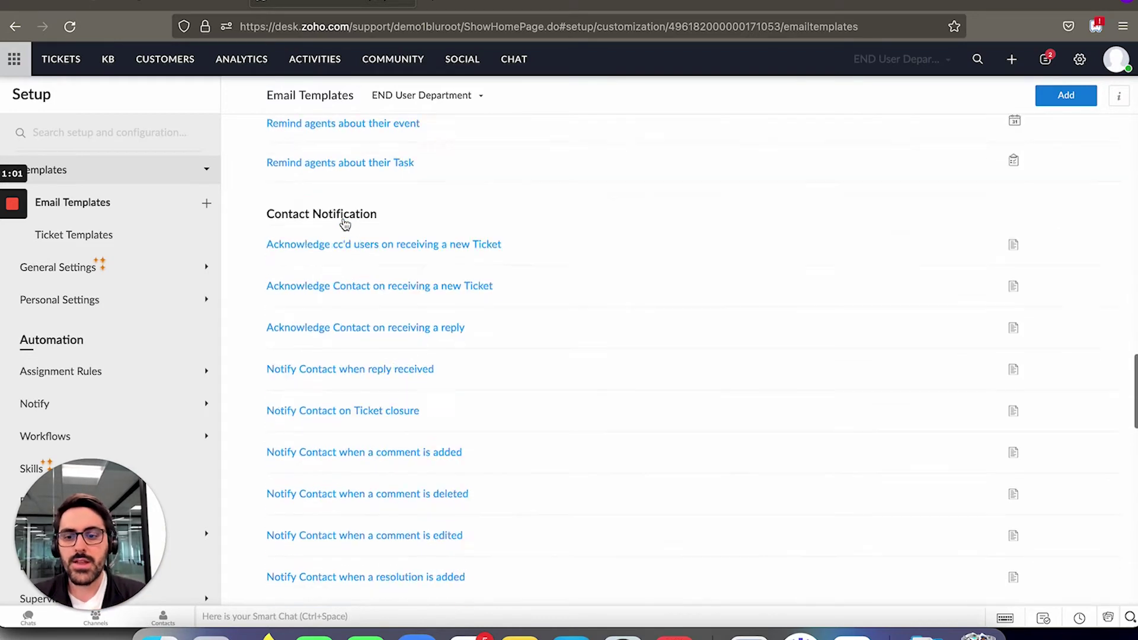
scroll(344, 224, "down", 15)
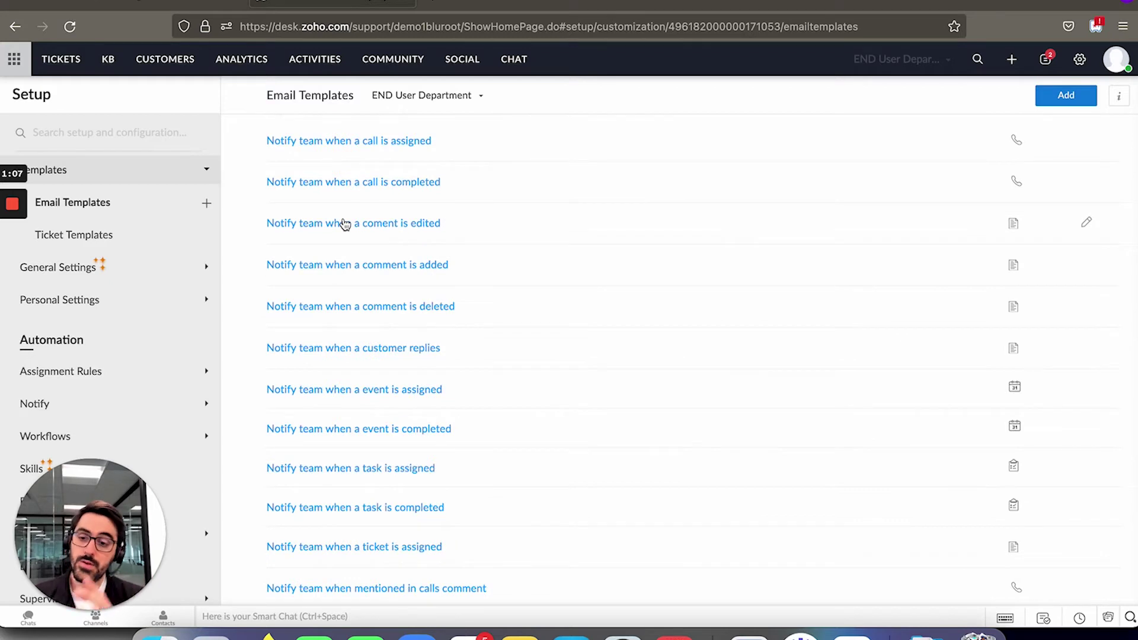
scroll(344, 224, "down", 4)
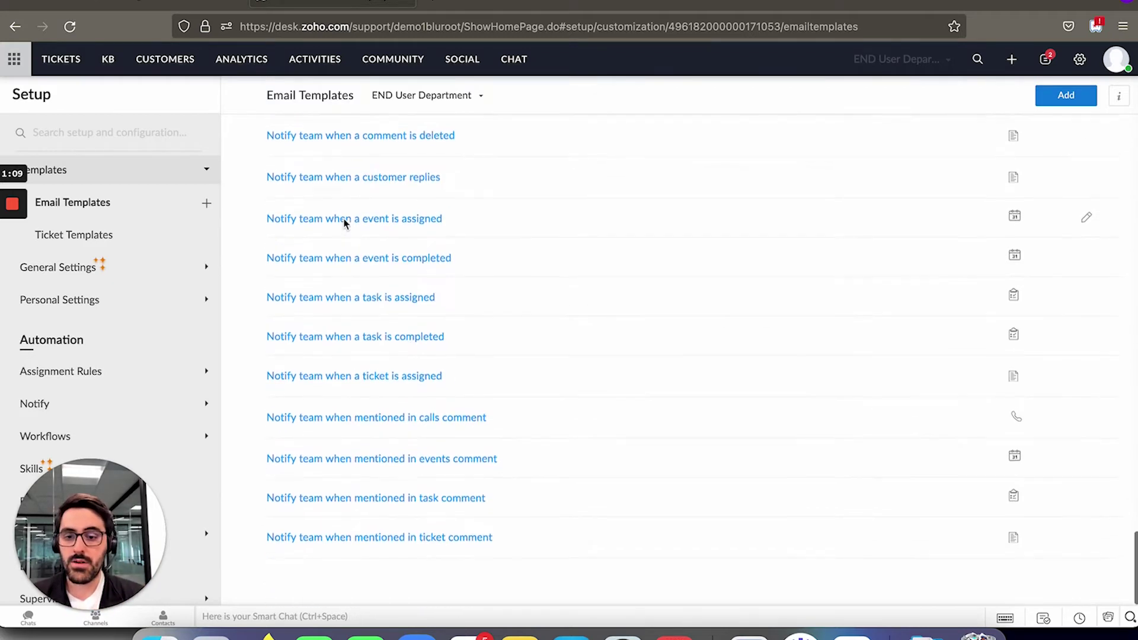
scroll(344, 224, "up", 20)
Step: Add a template folder named 'AA - Contact Emails' that is visible to All Agents
left_click(1076, 102)
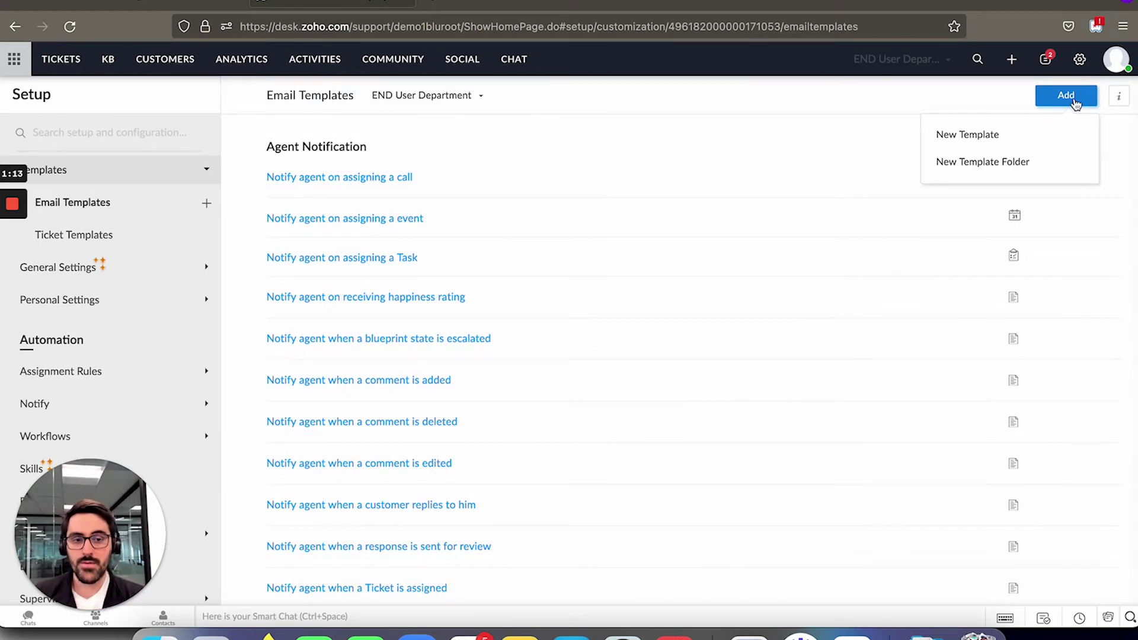
left_click(1008, 162)
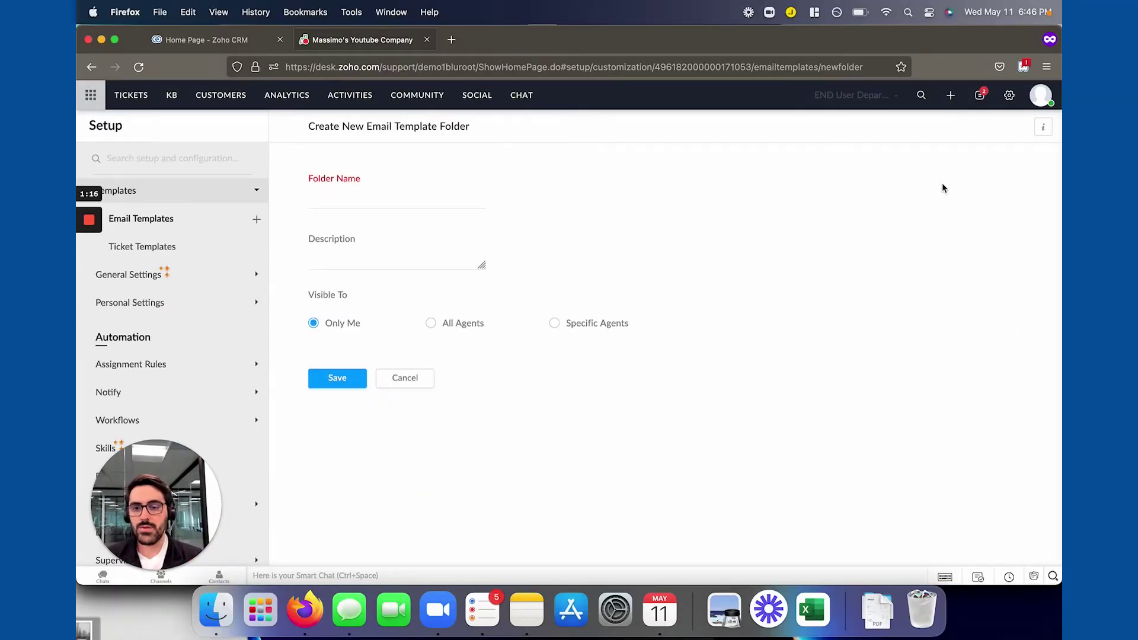
left_click(439, 194)
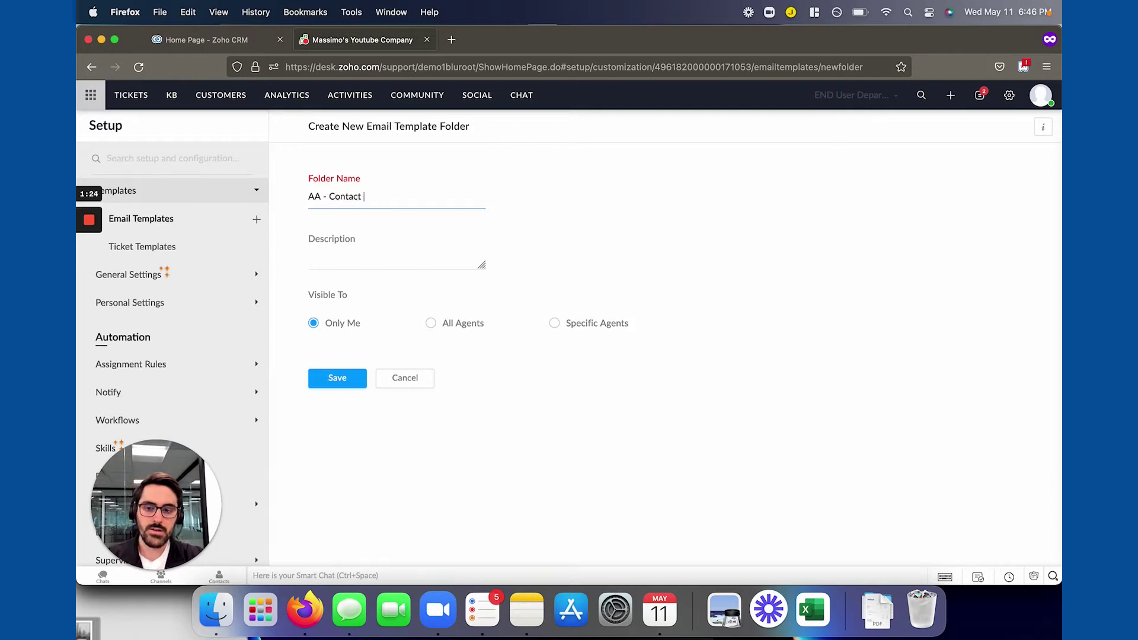
left_click(431, 326)
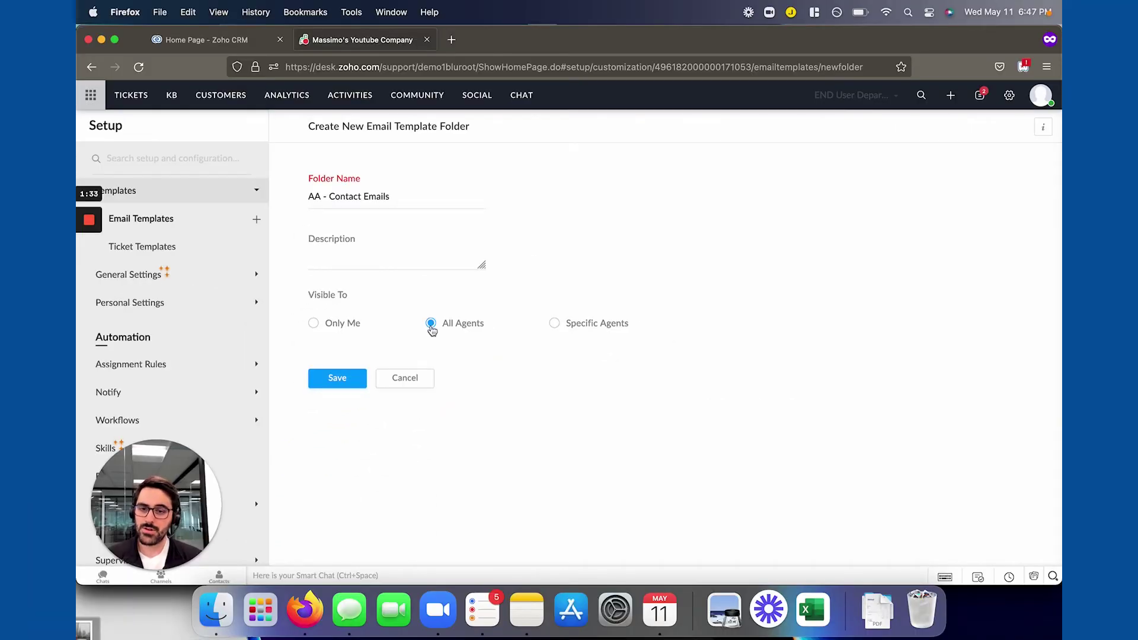
left_click(336, 379)
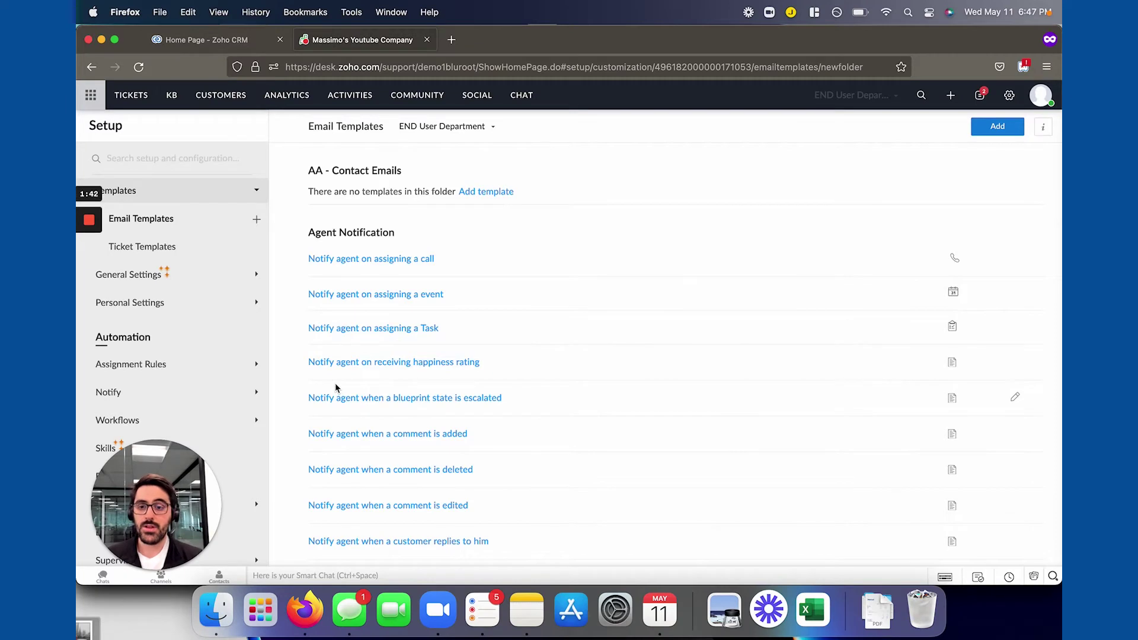
Step: Create template 'AA - Canned Response' in AA - Contact Emails with subject 'We Hear You', keeping the default sender
left_click(483, 192)
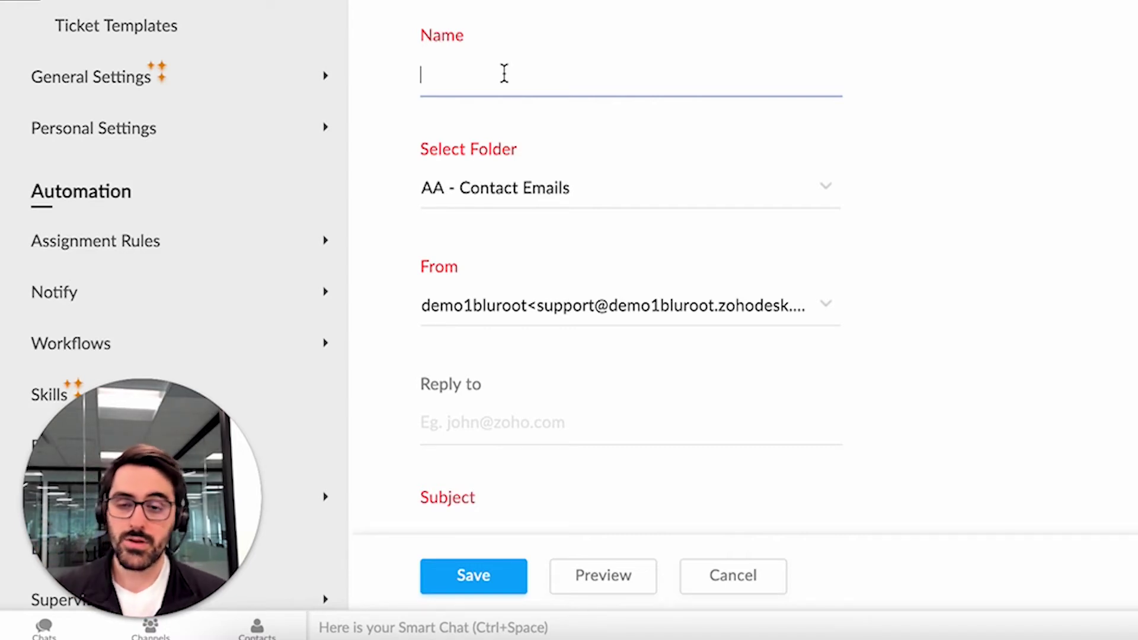
type("AA")
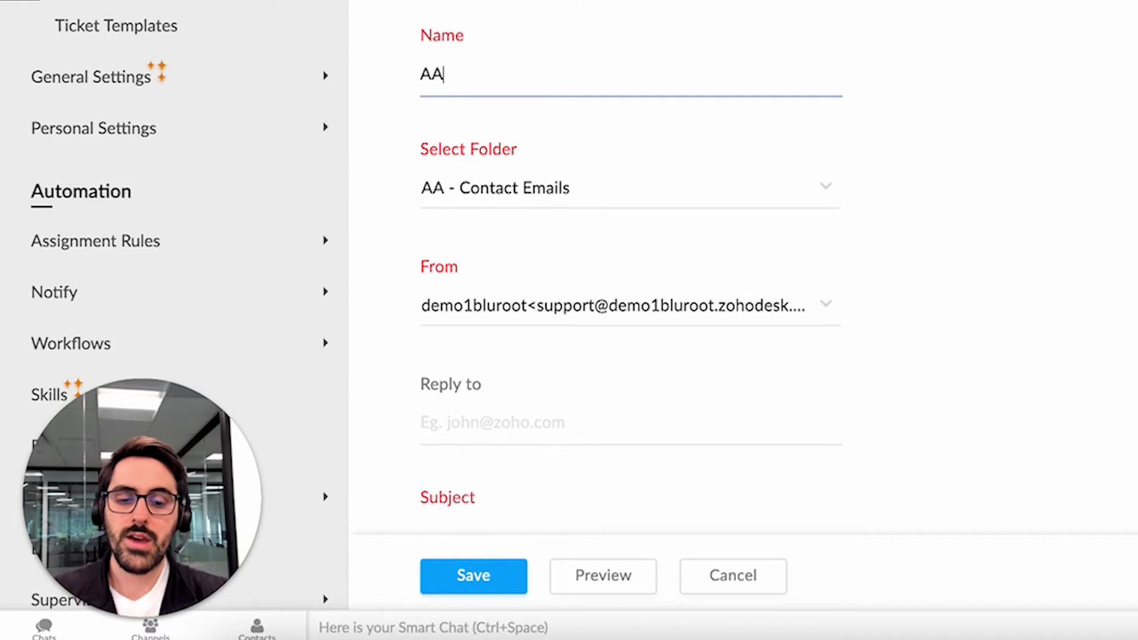
type(" - Canned R")
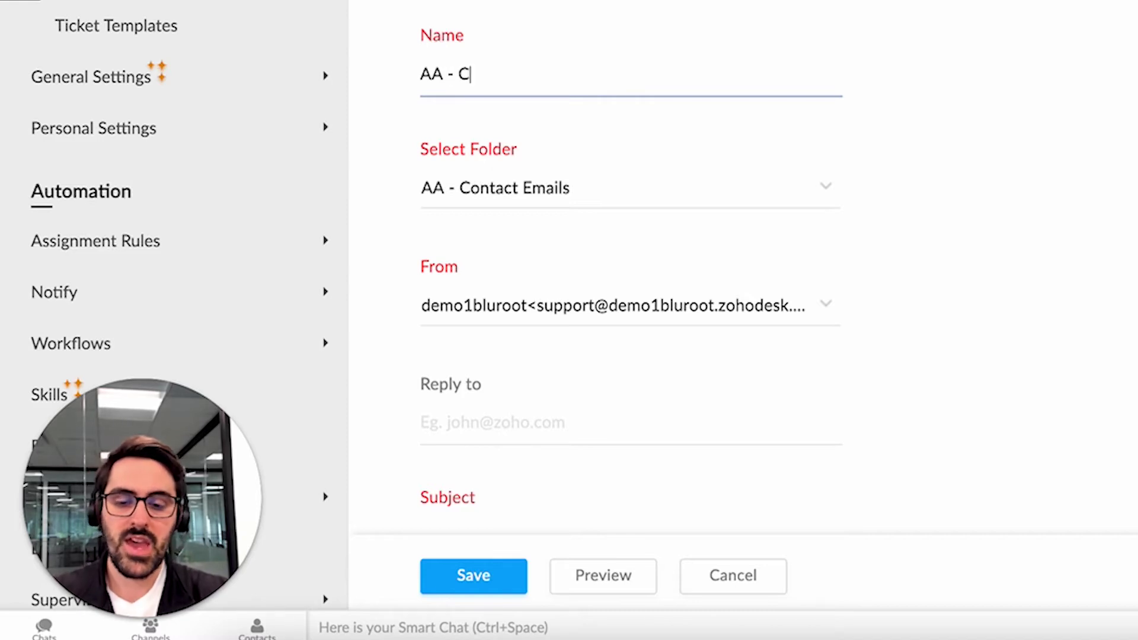
type("espone")
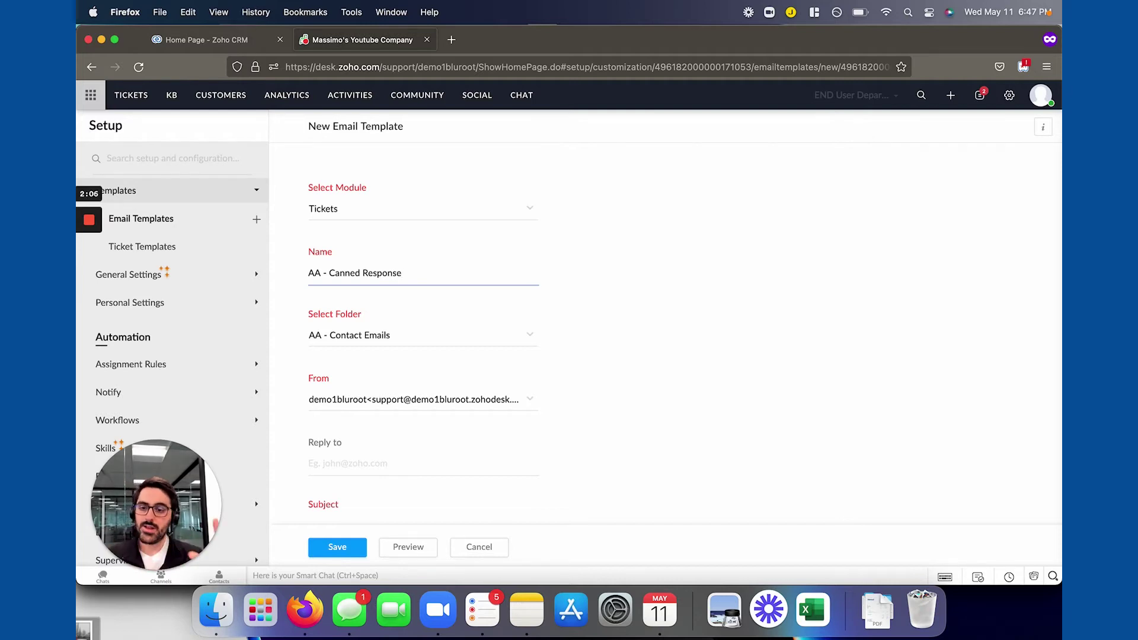
scroll(351, 317, "down", 3)
left_click(397, 294)
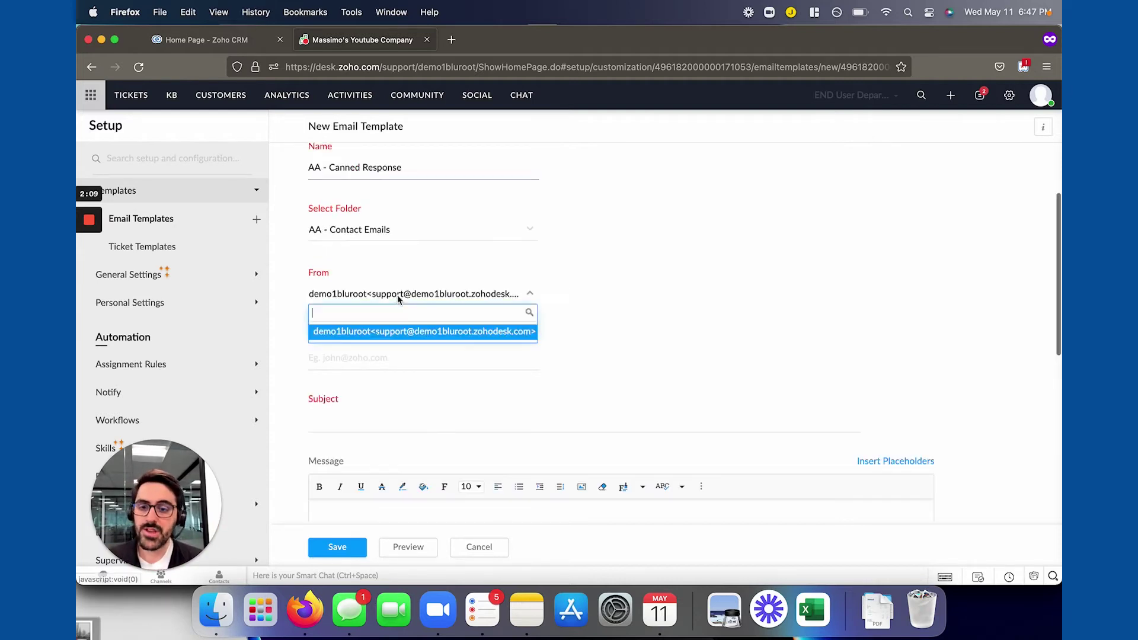
left_click(599, 308)
left_click(342, 418)
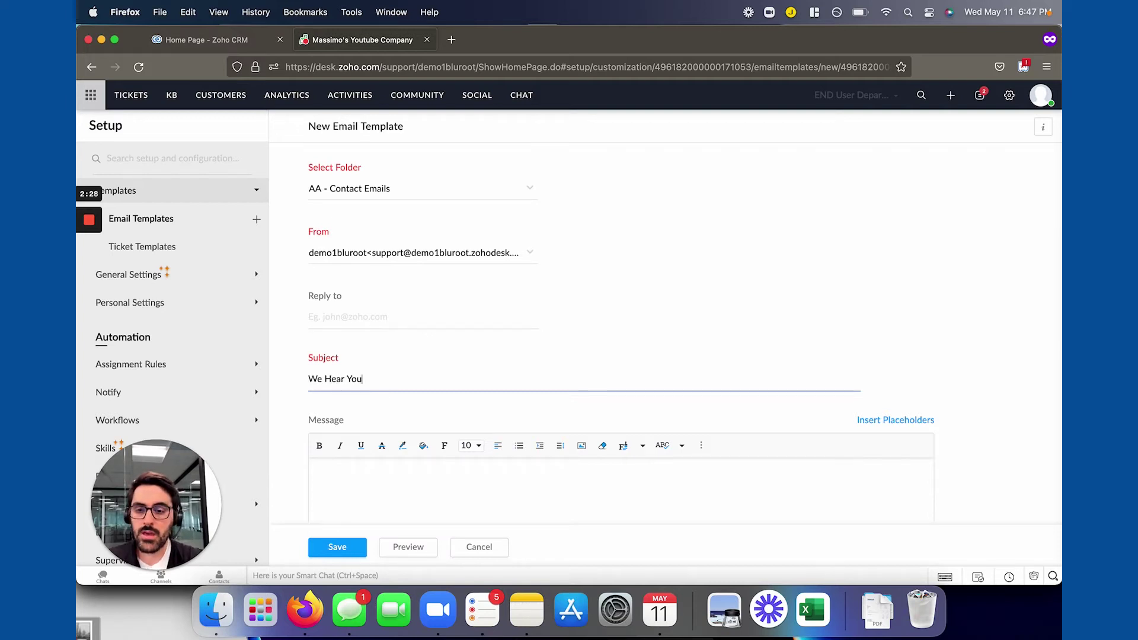
left_click(911, 421)
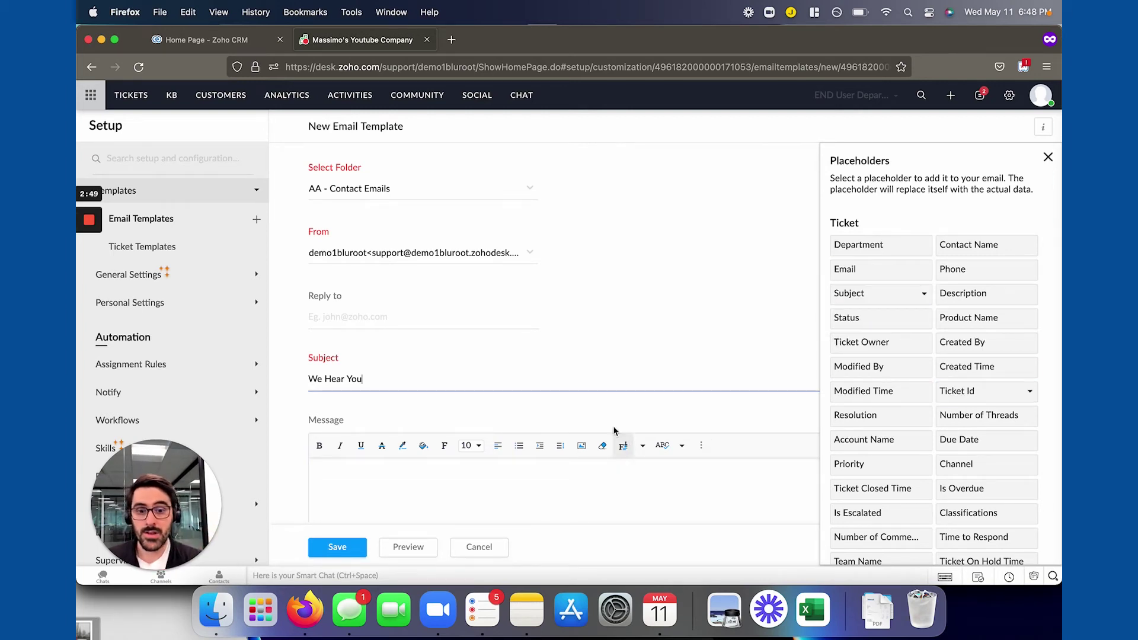
Step: Write the message 'Hi ${Cases.First Name},' followed by a new line 'That is a great question'
left_click(1006, 206)
left_click(1047, 157)
scroll(743, 308, "down", 1)
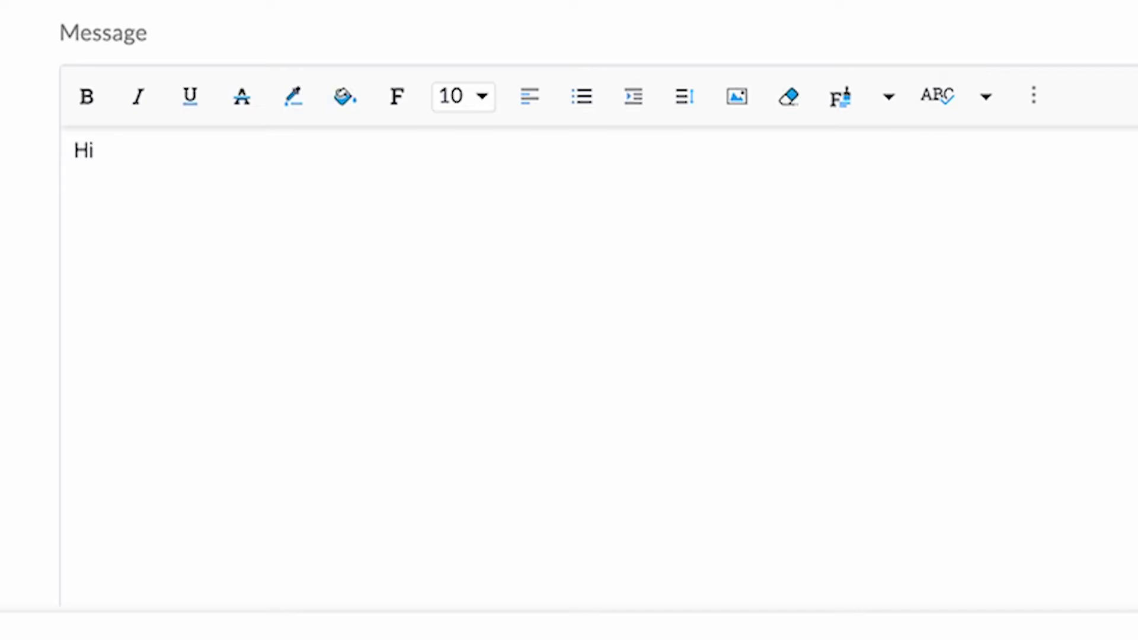
type("${Cases.First Name},")
key("Return")
key("Return")
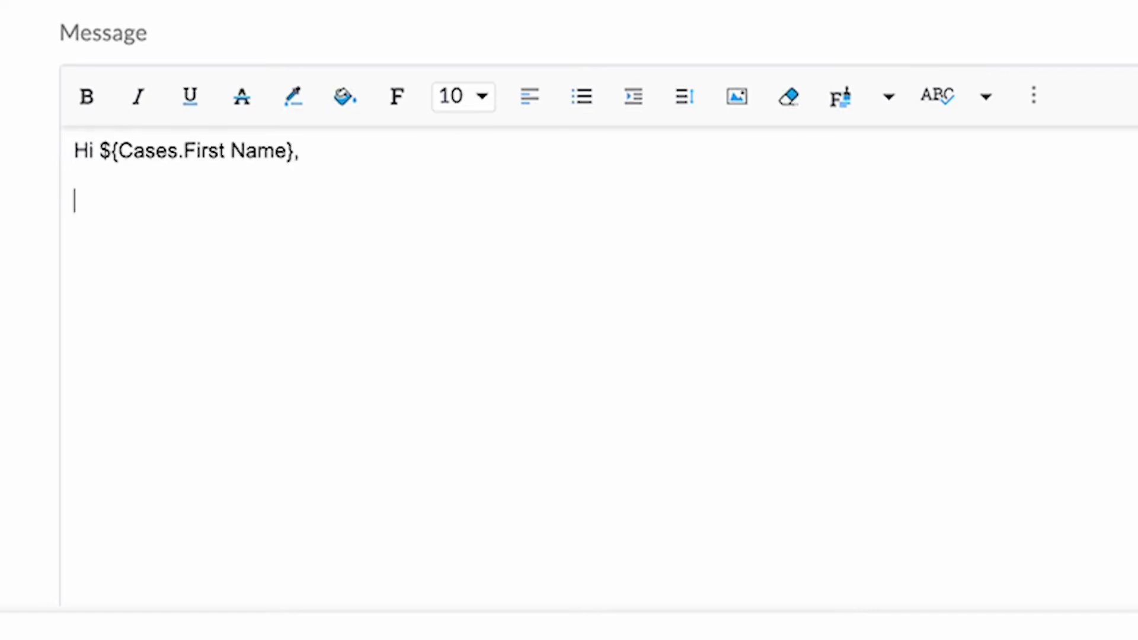
type("That is a great question")
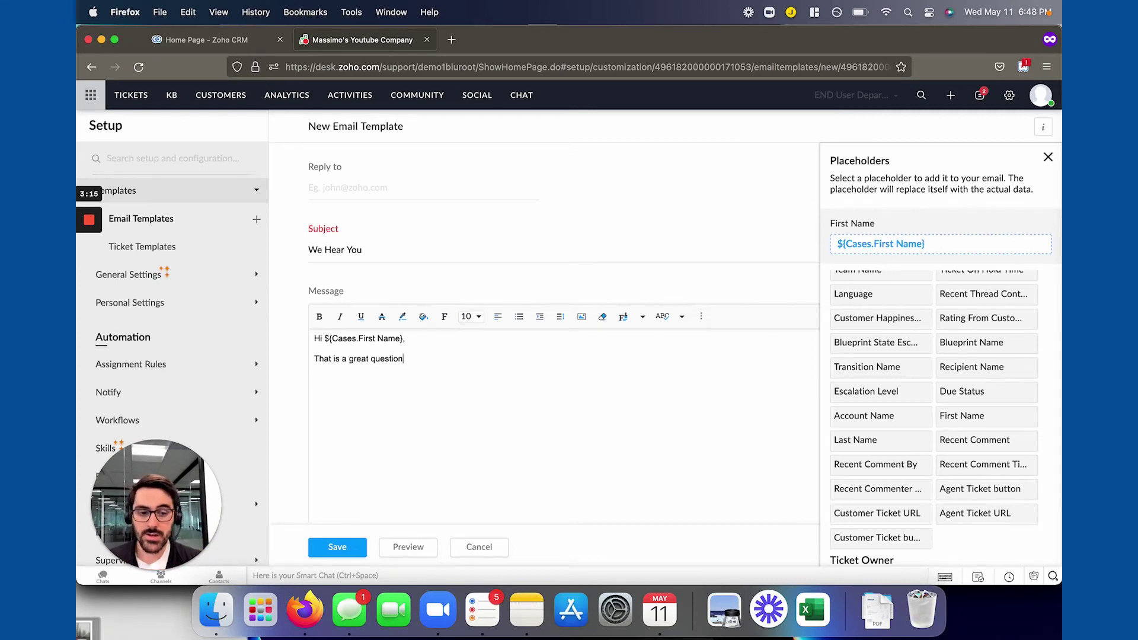
scroll(871, 403, "down", 6)
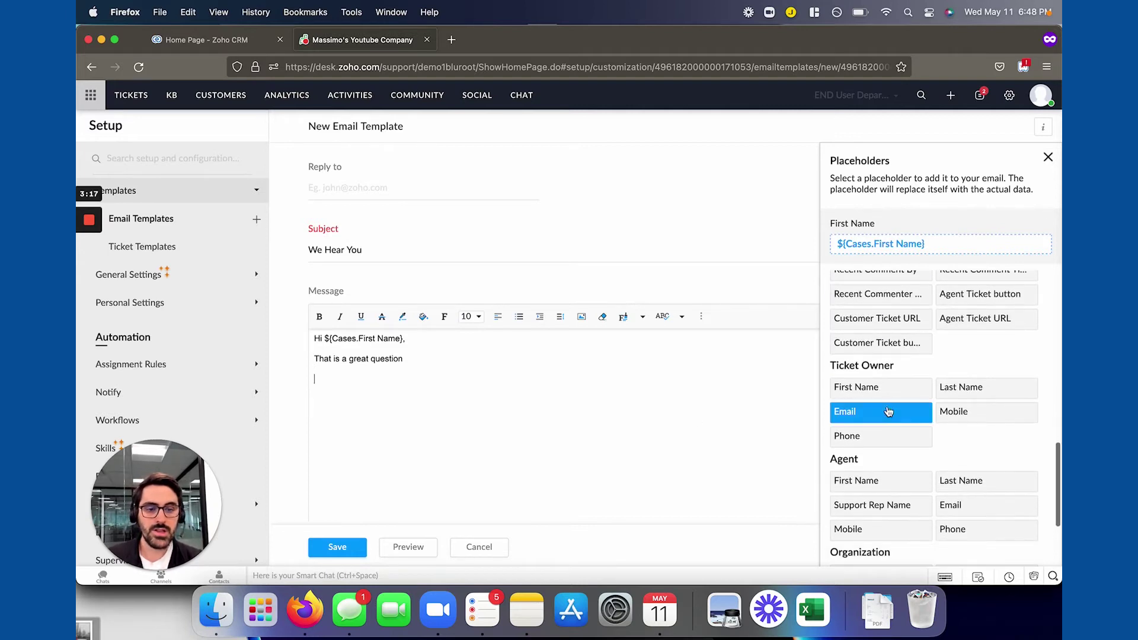
scroll(870, 435, "down", 2)
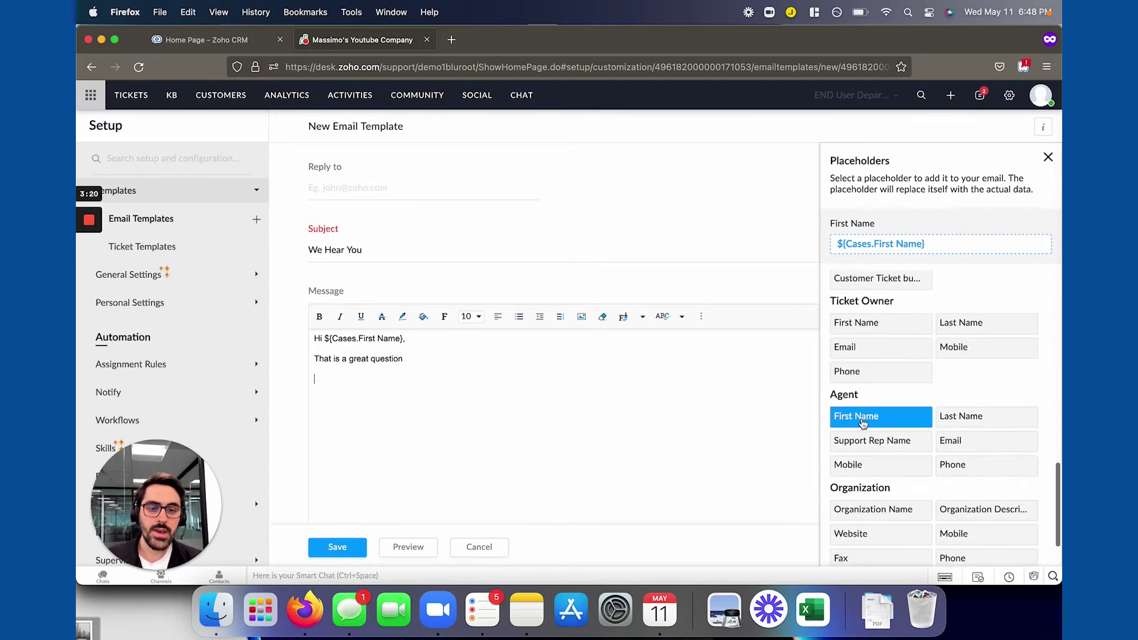
scroll(866, 414, "down", 2)
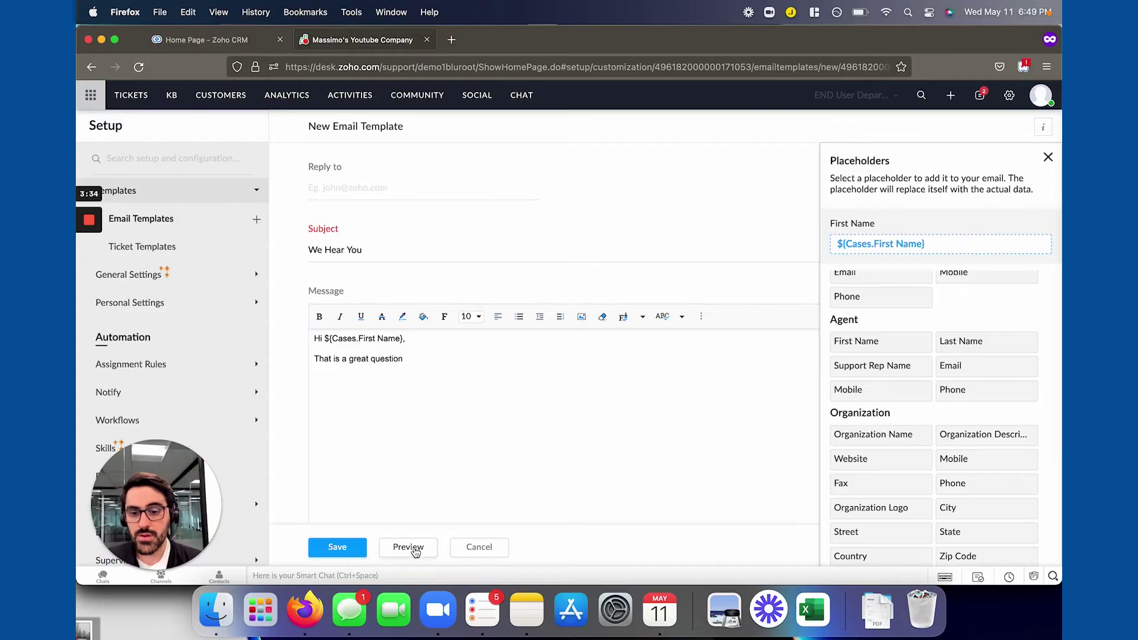
Step: Preview the template message, then close the preview and the Placeholders panel
left_click(408, 547)
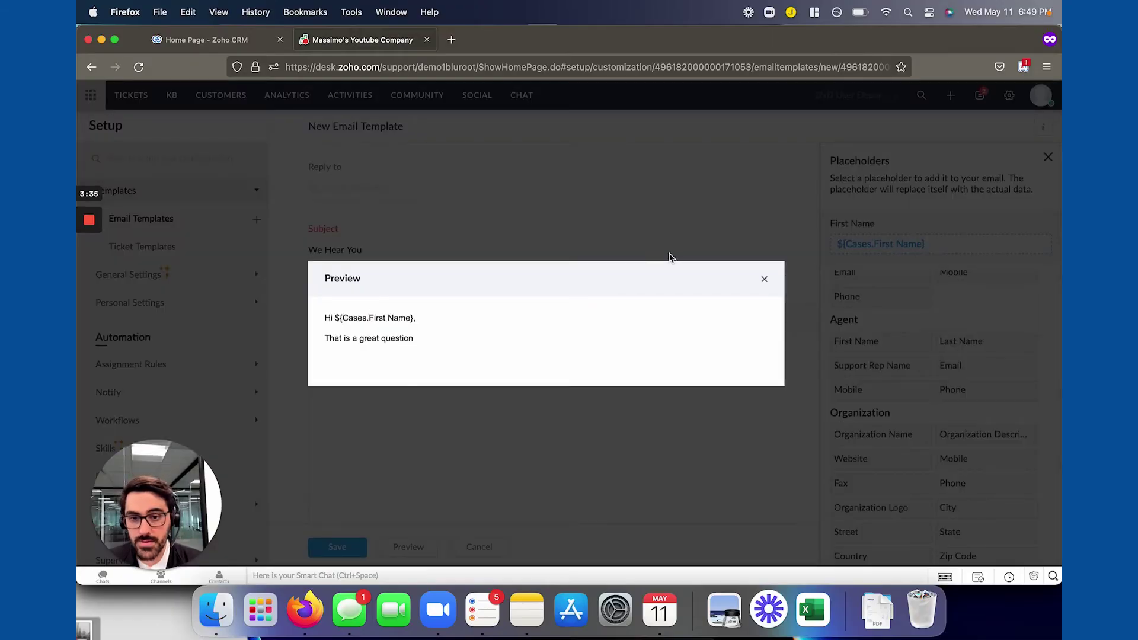
left_click(765, 281)
left_click(1047, 157)
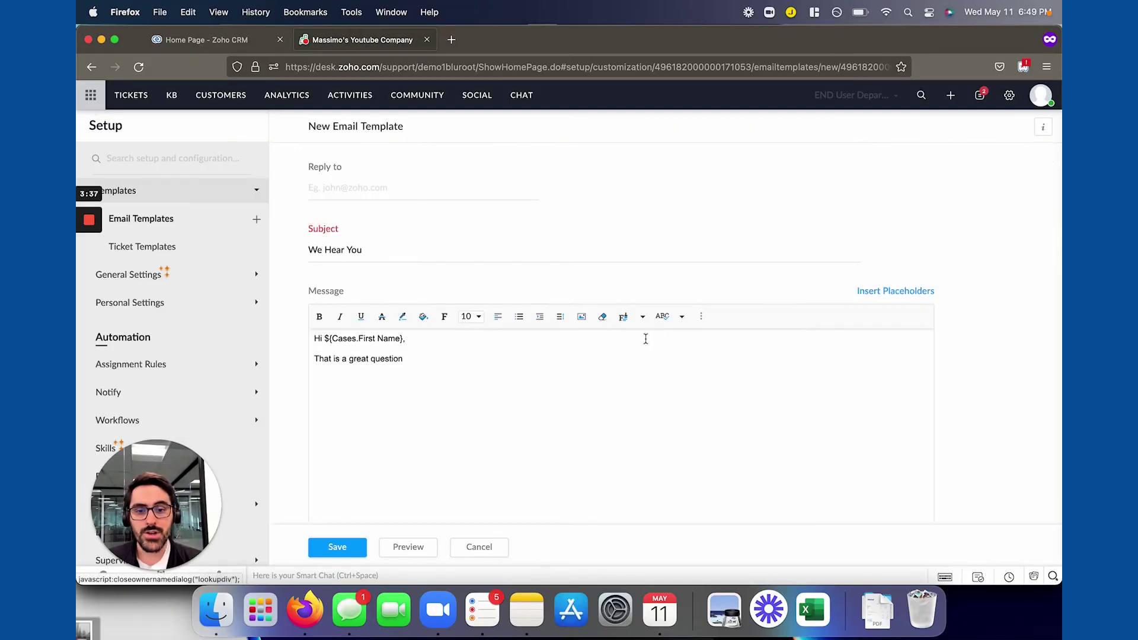
Step: Look over the editor's spell-check, More and Insert options without changing anything
left_click(681, 317)
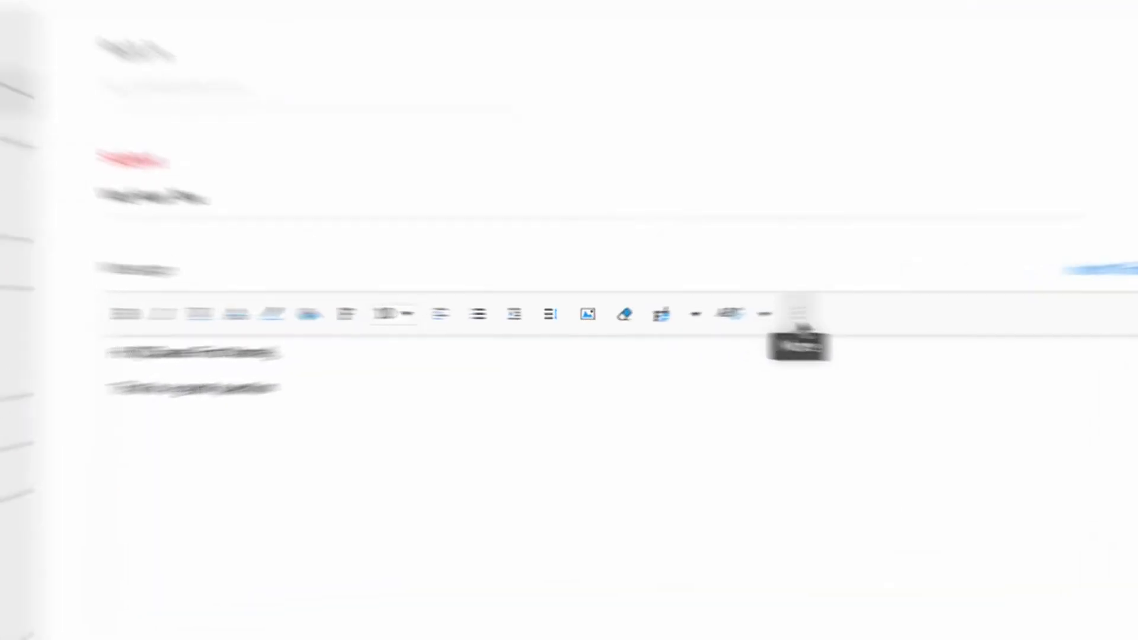
left_click(798, 313)
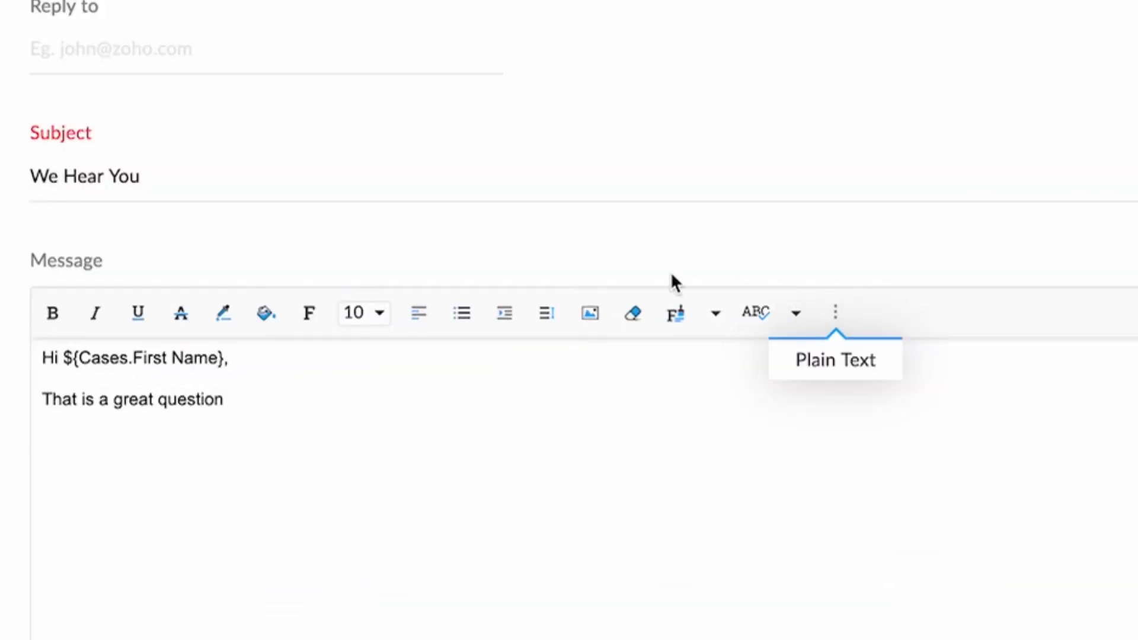
left_click(711, 323)
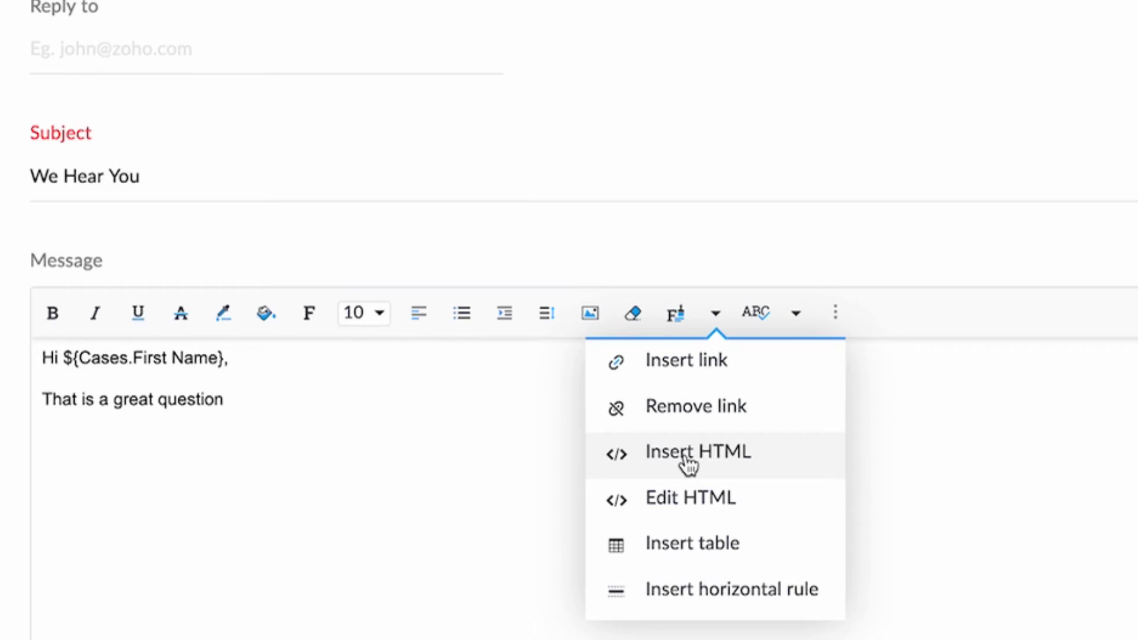
left_click(604, 254)
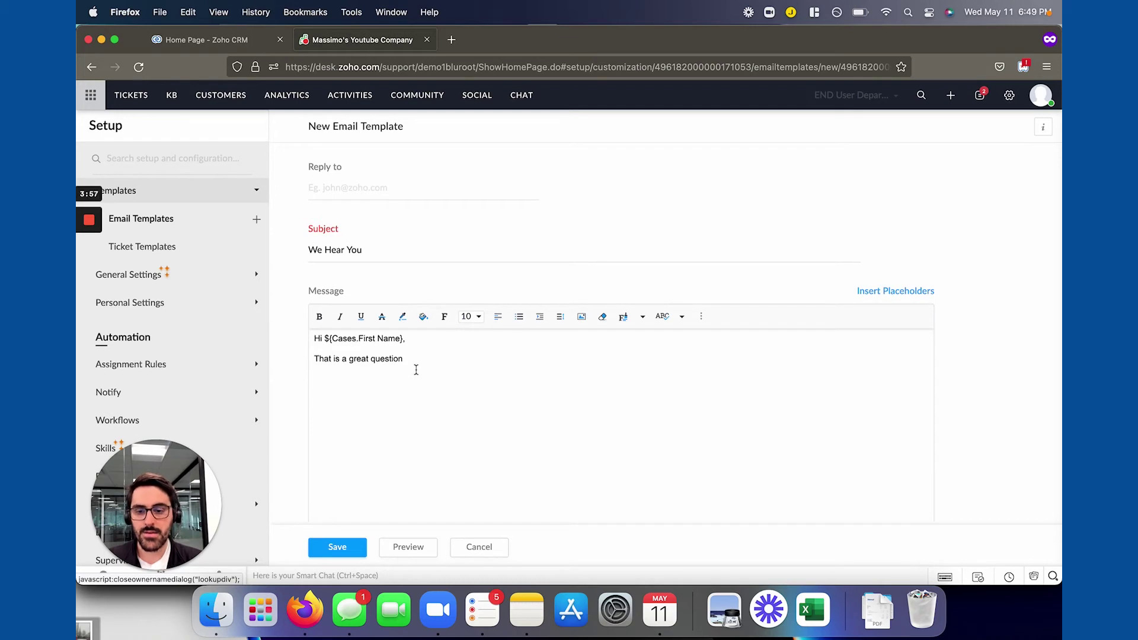
Step: Save the AA - Canned Response template and open ticket #106 from the Tickets list
left_click(339, 548)
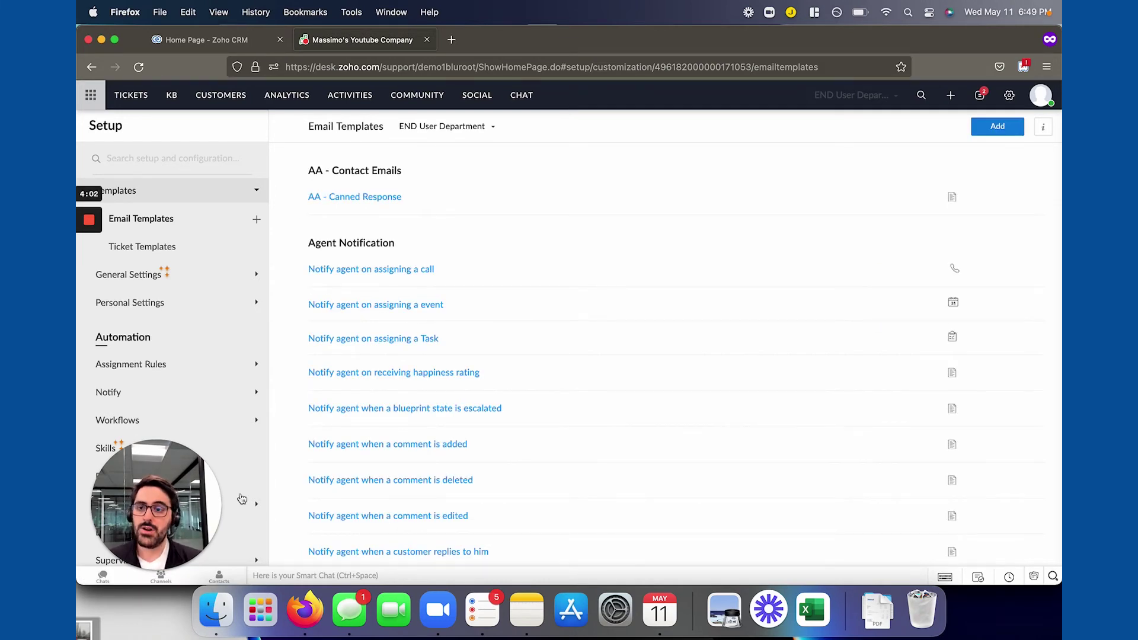
left_click(139, 97)
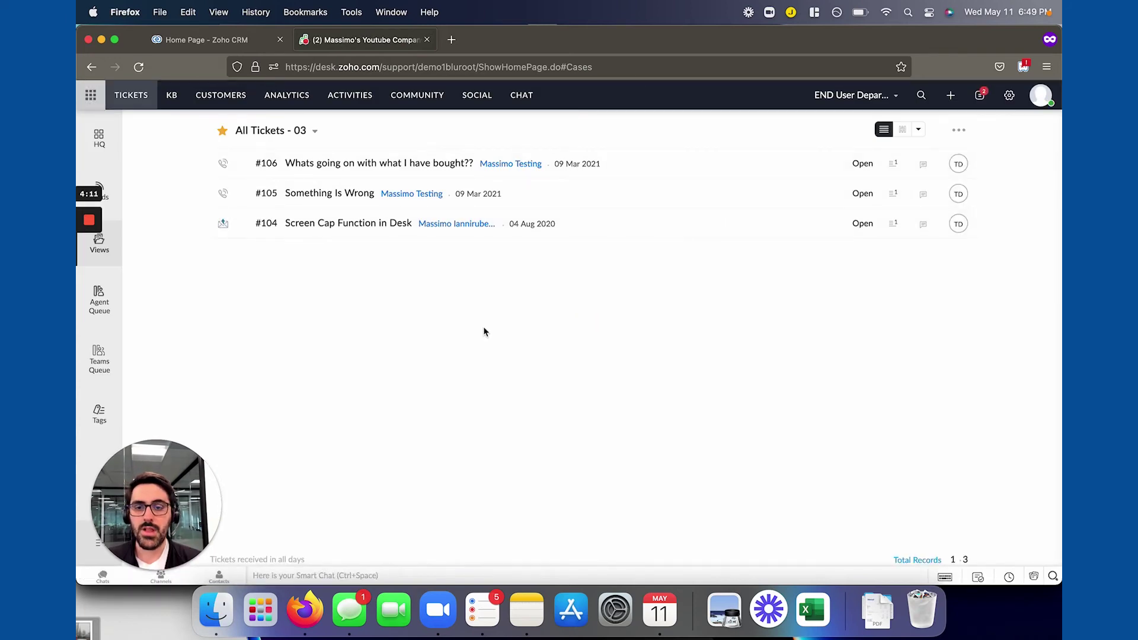
left_click(375, 164)
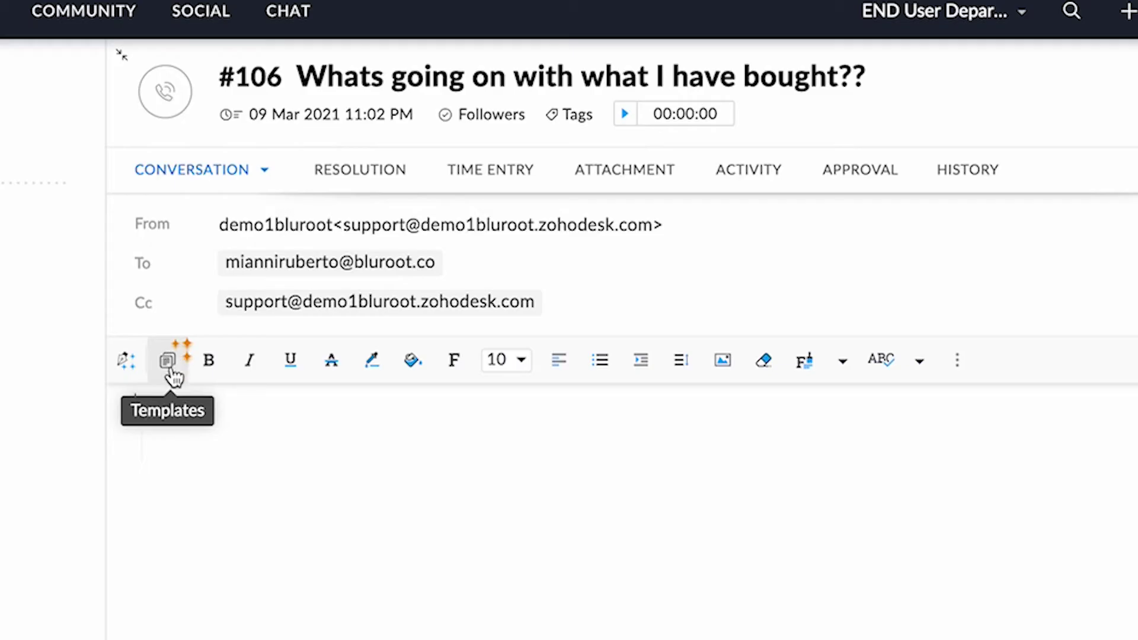
Step: Fill the ticket #106 reply with AA - Canned Response from the AA - CONTACT EMAILS group
left_click(172, 360)
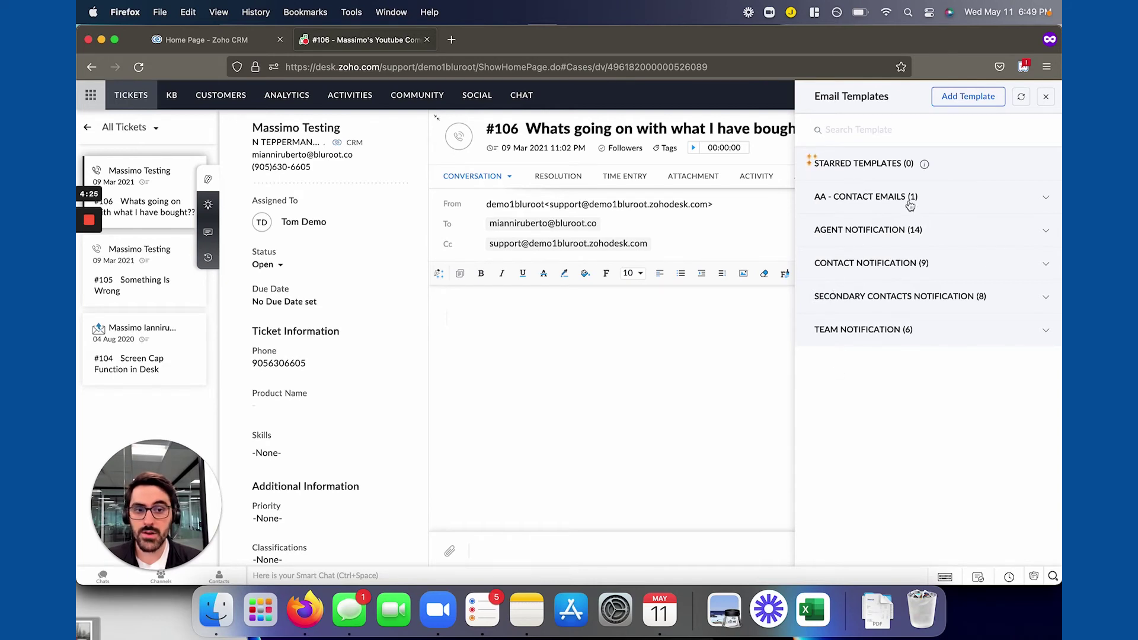
left_click(1047, 200)
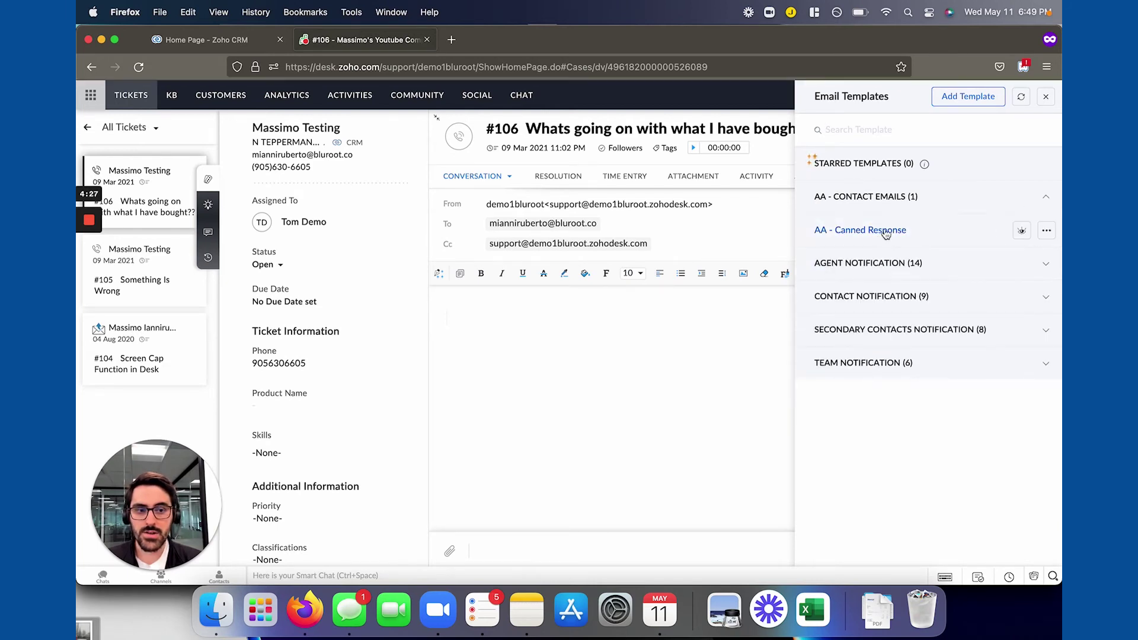
left_click(1022, 231)
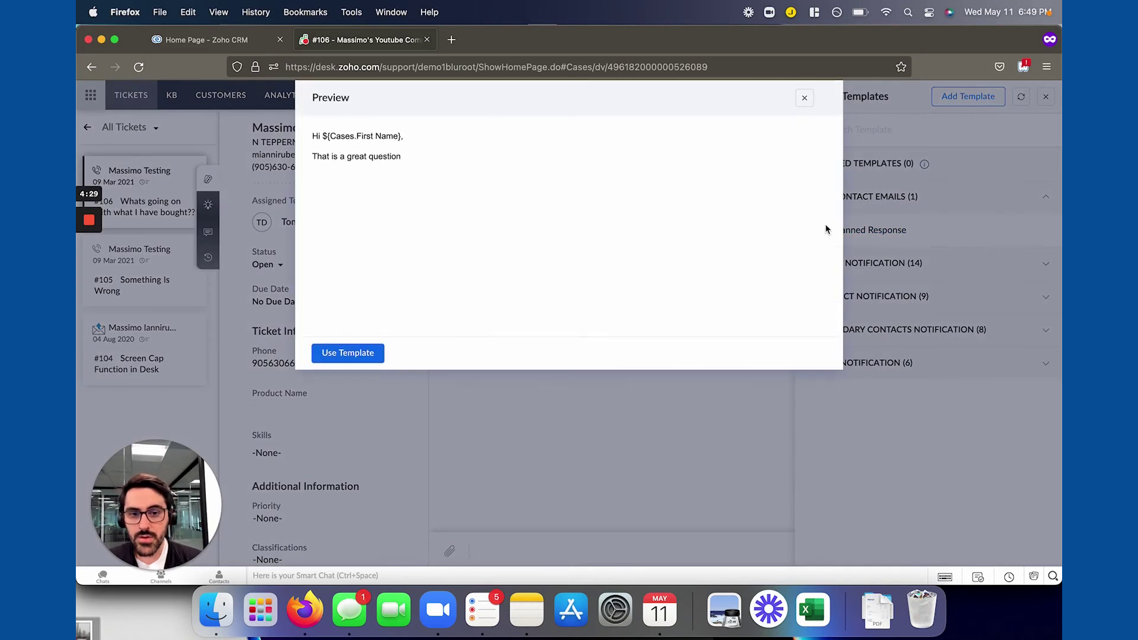
left_click(348, 352)
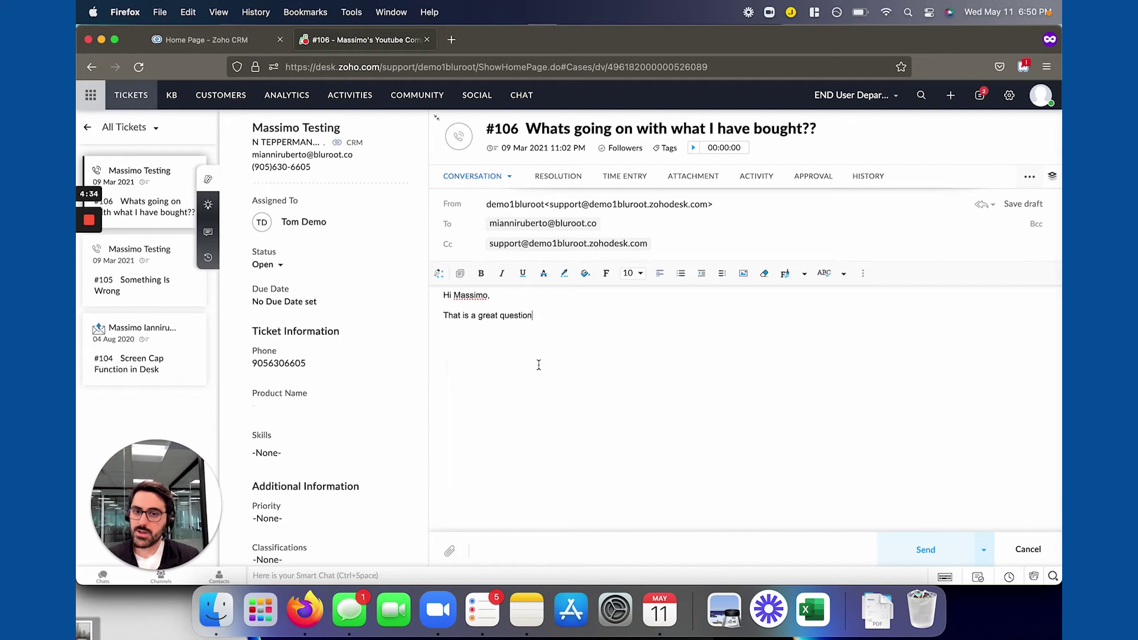
Step: Star AA - Canned Response, search templates for 'AA', then close the templates panel
left_click(460, 274)
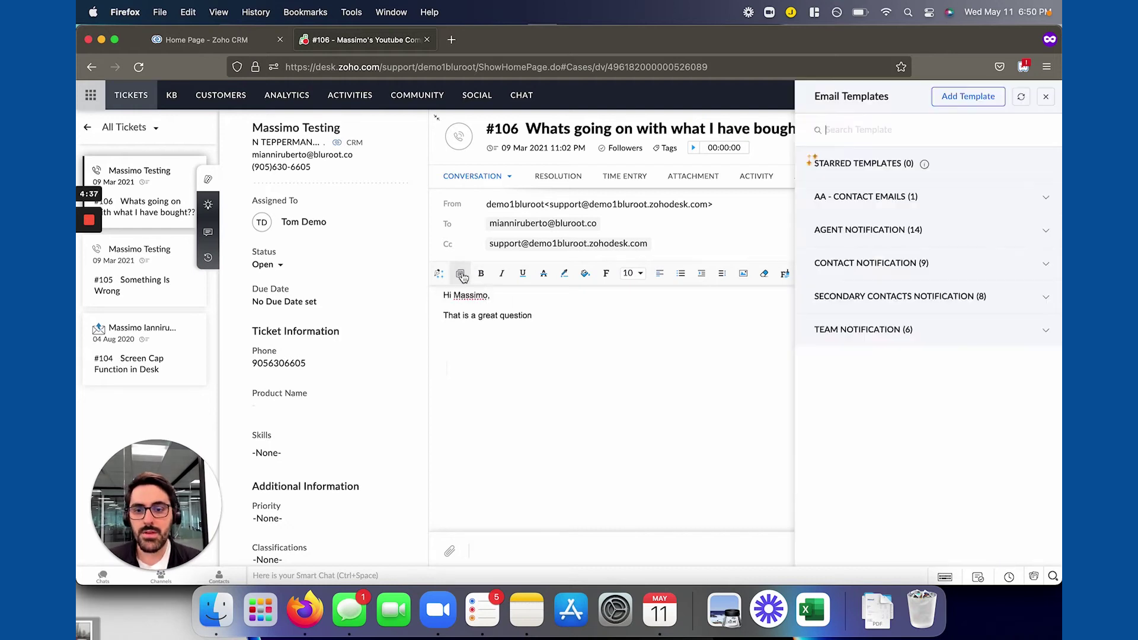
left_click(1045, 197)
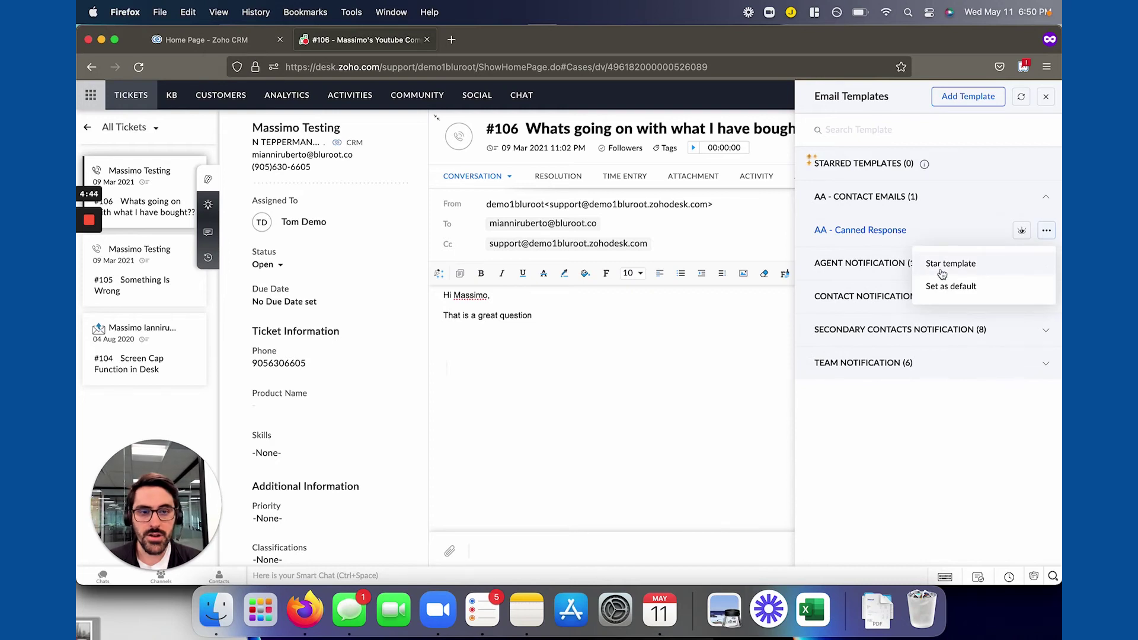
left_click(942, 274)
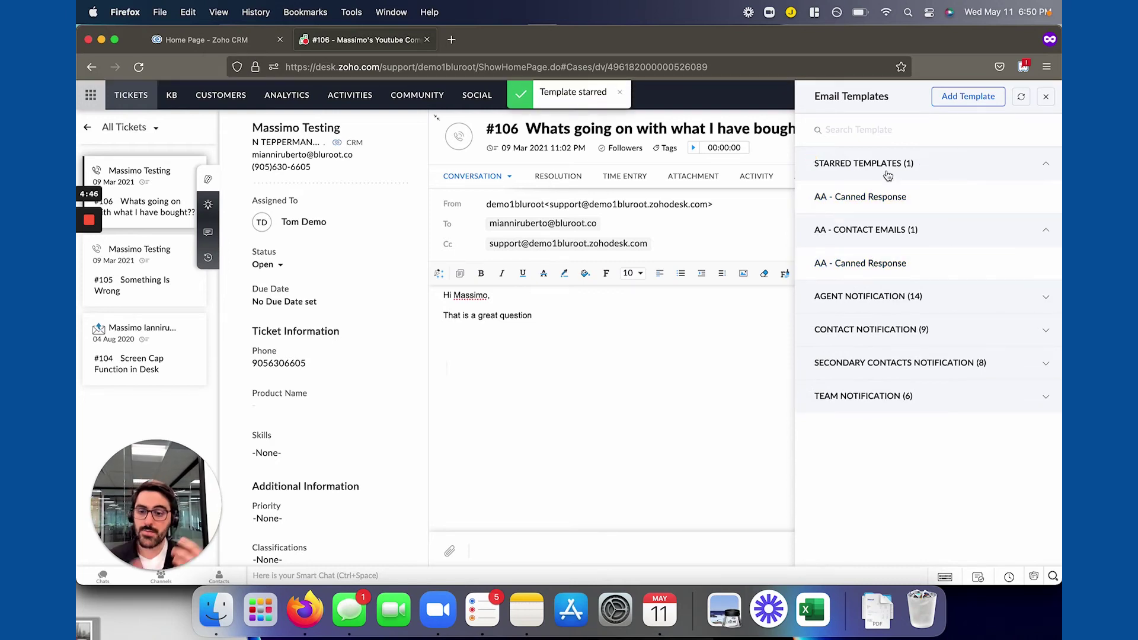
left_click(874, 135)
type("AA")
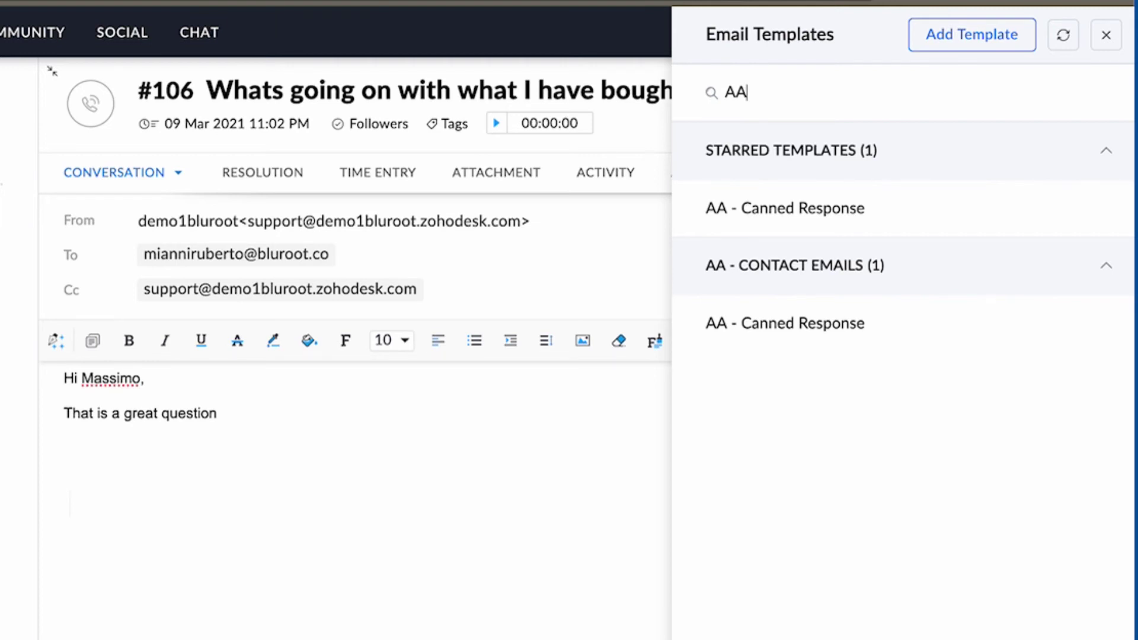
left_click(142, 484)
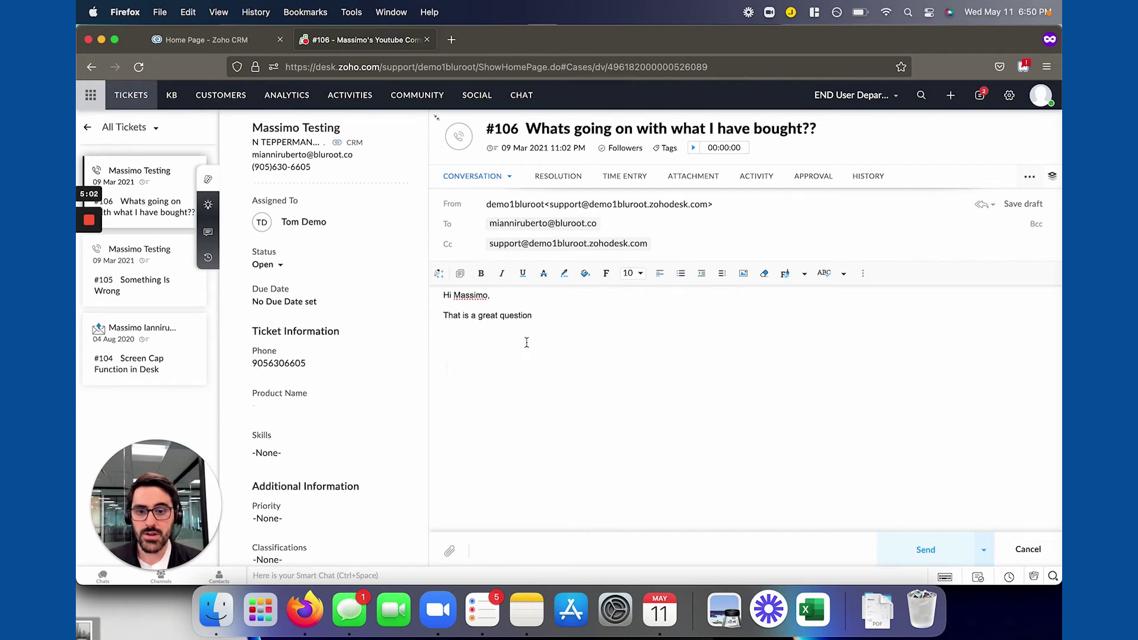
Step: Clear the reply and save a personal snippet named 'QR' containing 'Have a great day!'
key("super+a")
key("BackSpace")
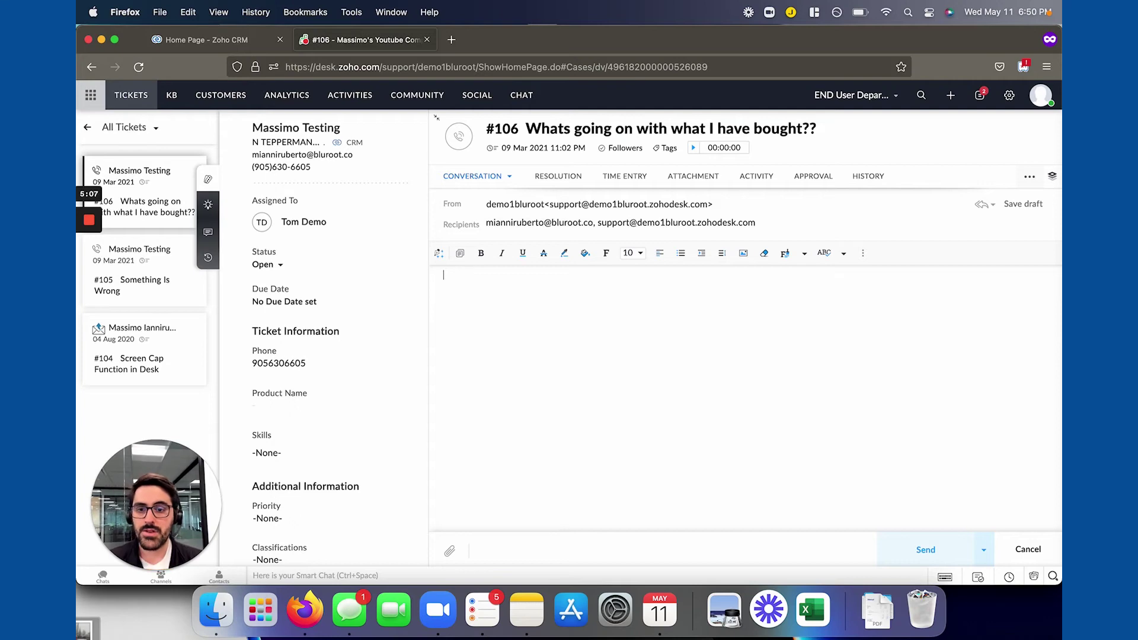
left_click(438, 254)
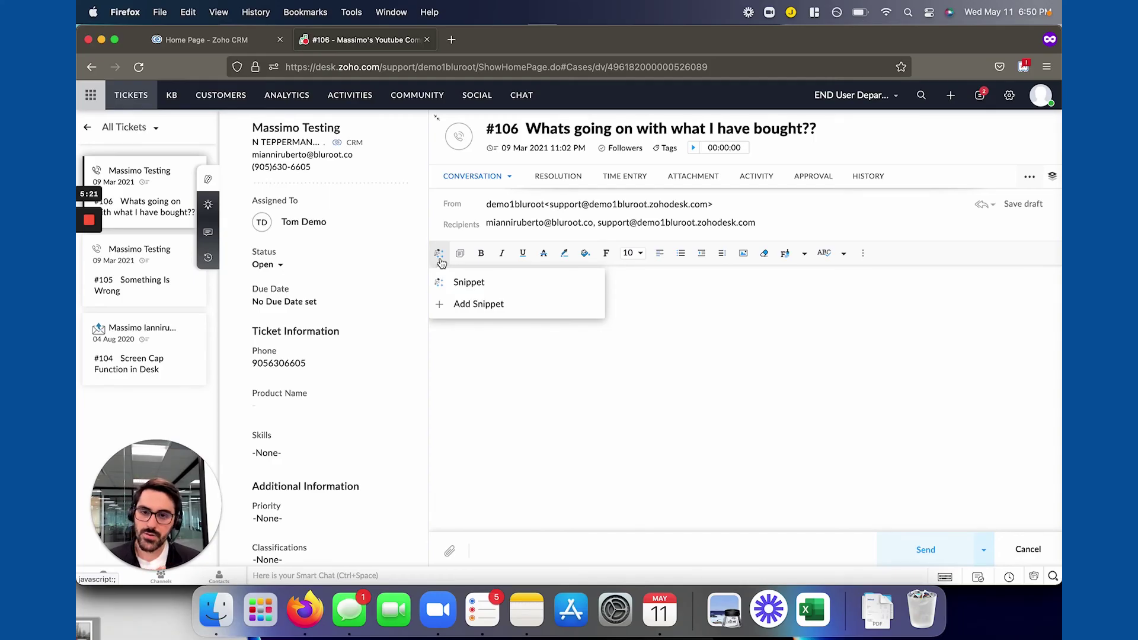
left_click(477, 303)
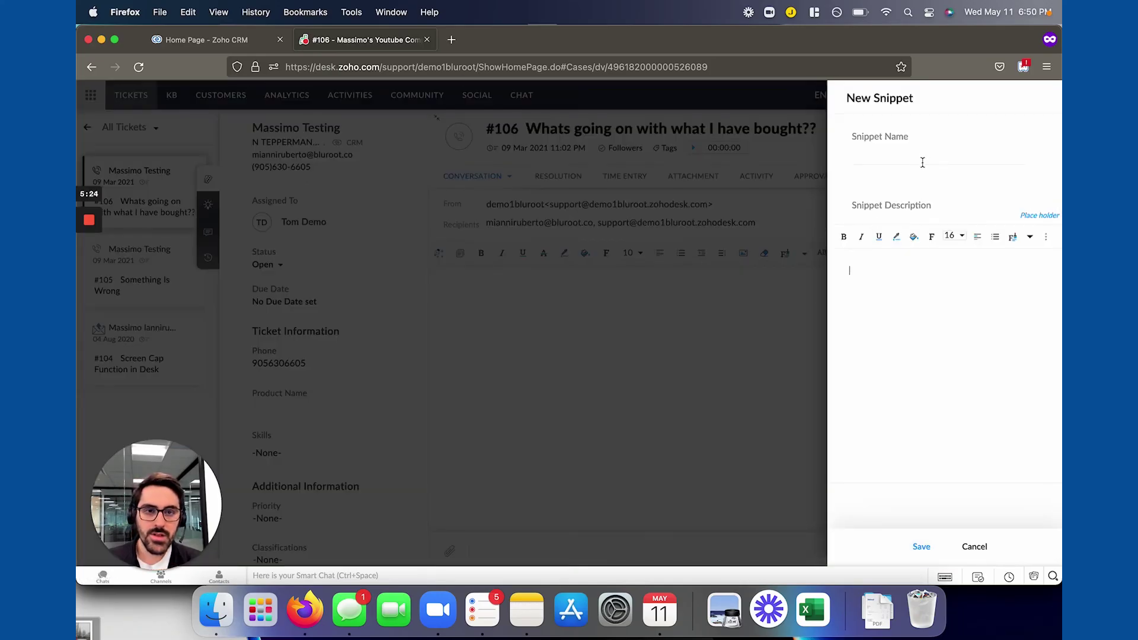
type("Quick R")
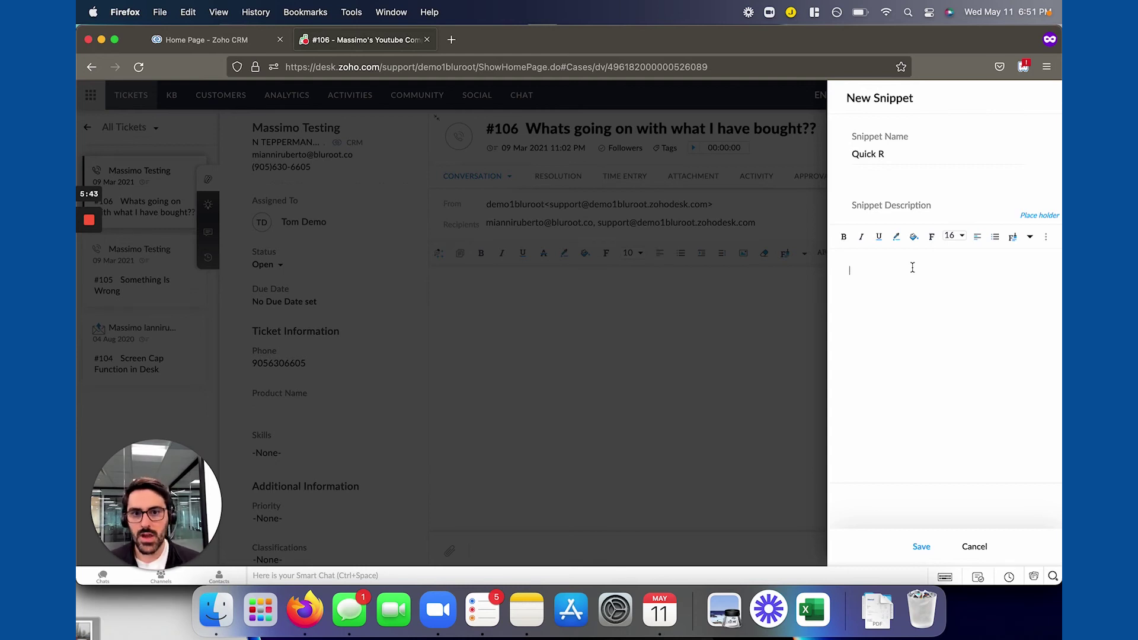
type("a great day!")
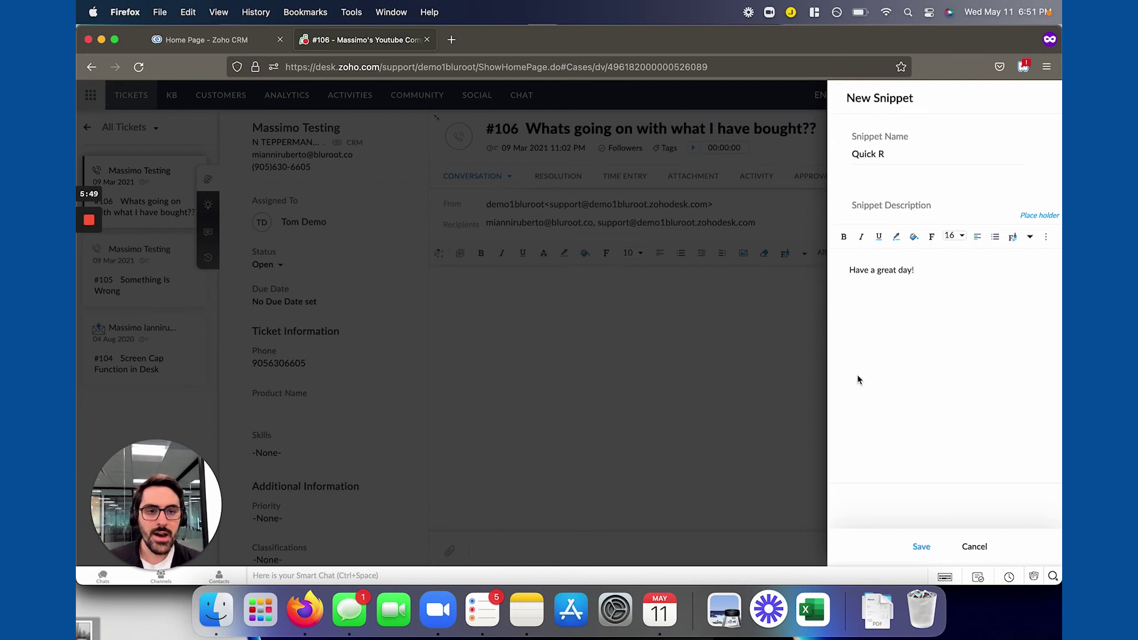
left_click(921, 546)
key("Left")
key("BackSpace")
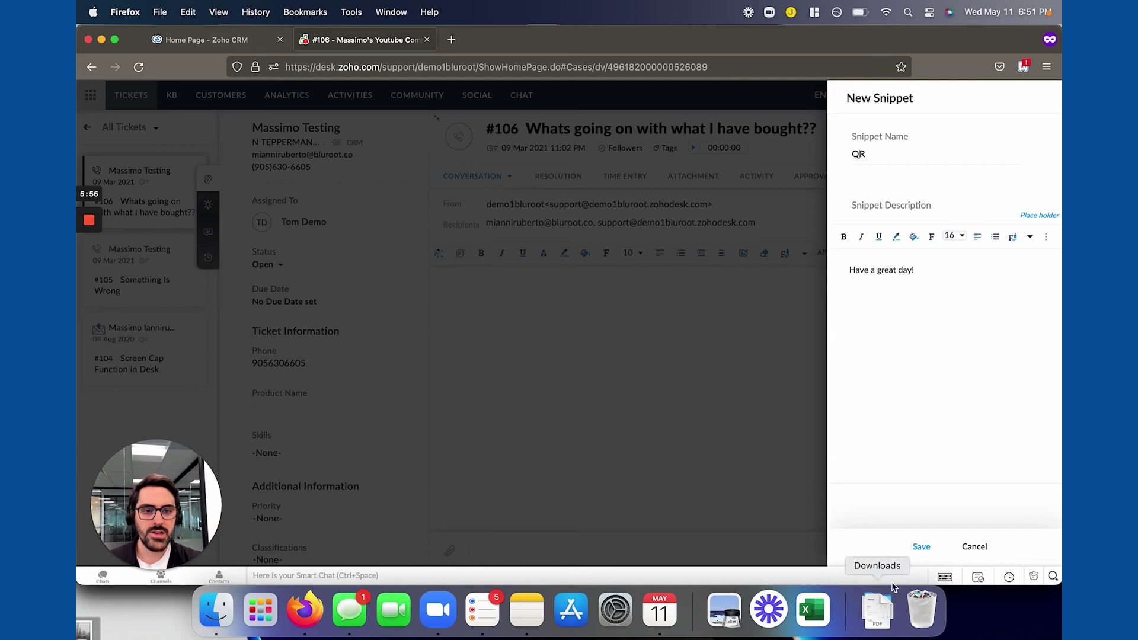
left_click(923, 546)
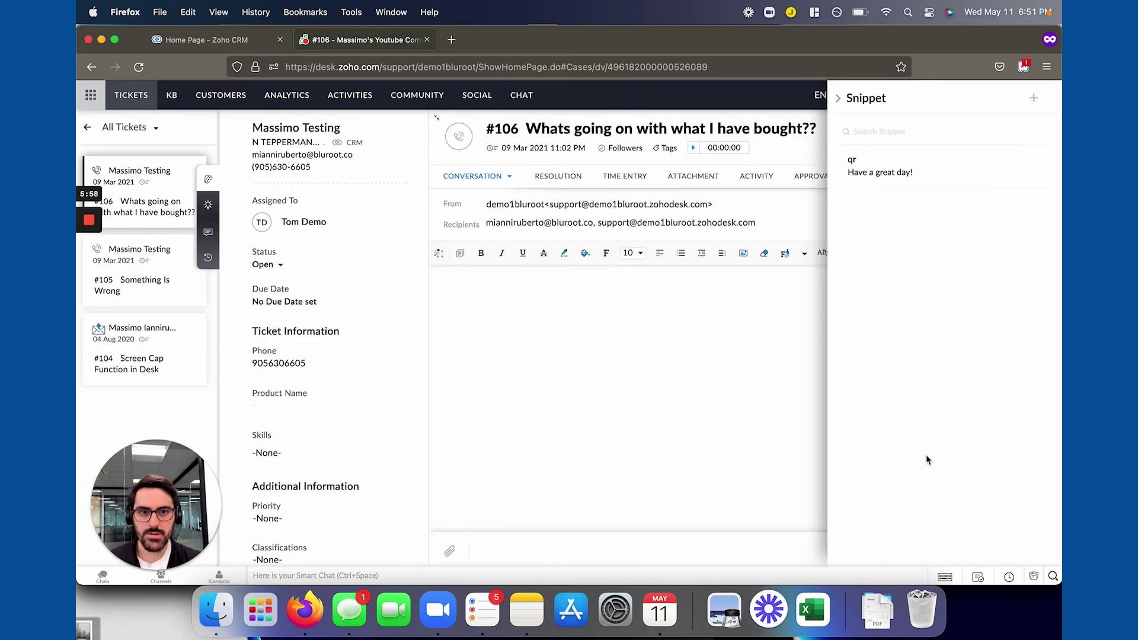
Step: Discard a stray new-snippet form and insert the qr snippet 'Have a great day!' into the reply
left_click(1034, 98)
left_click(972, 546)
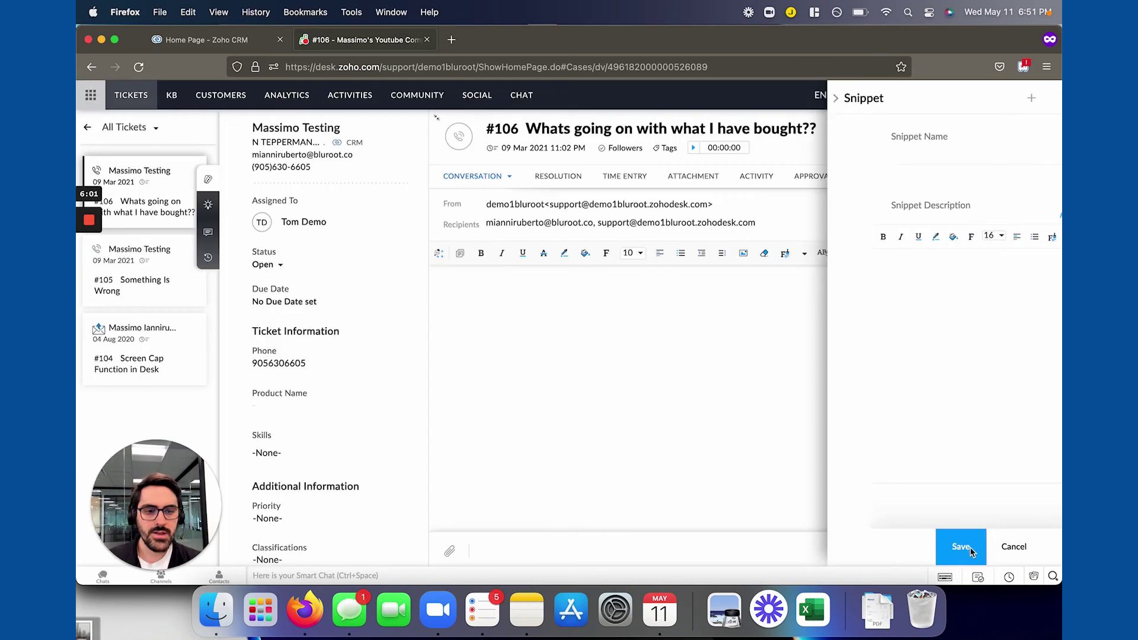
left_click(511, 326)
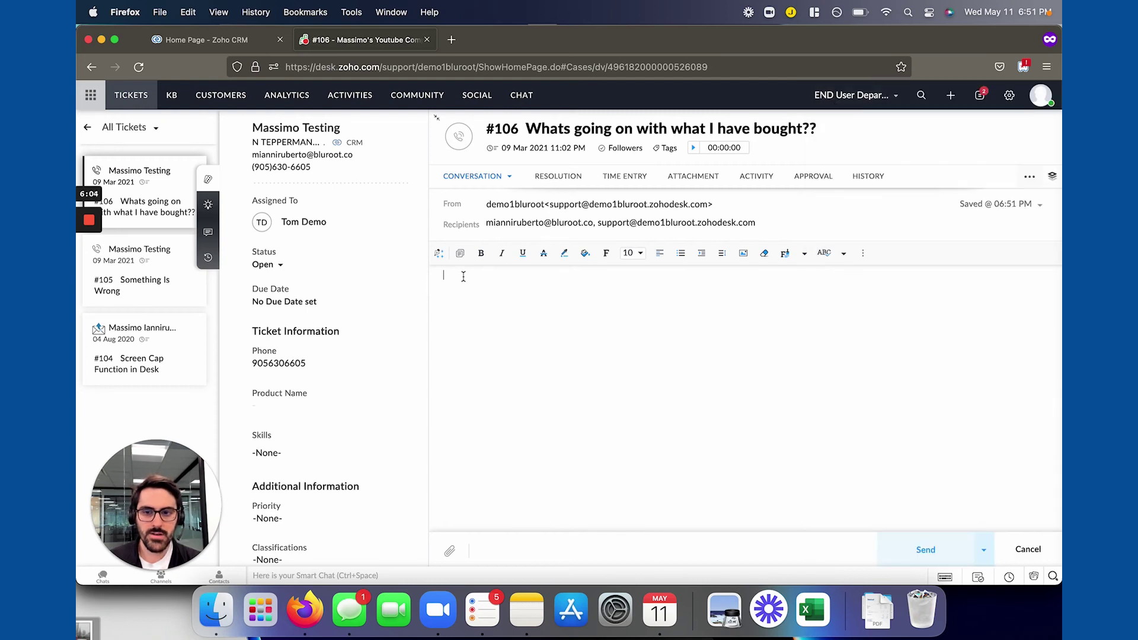
left_click(438, 253)
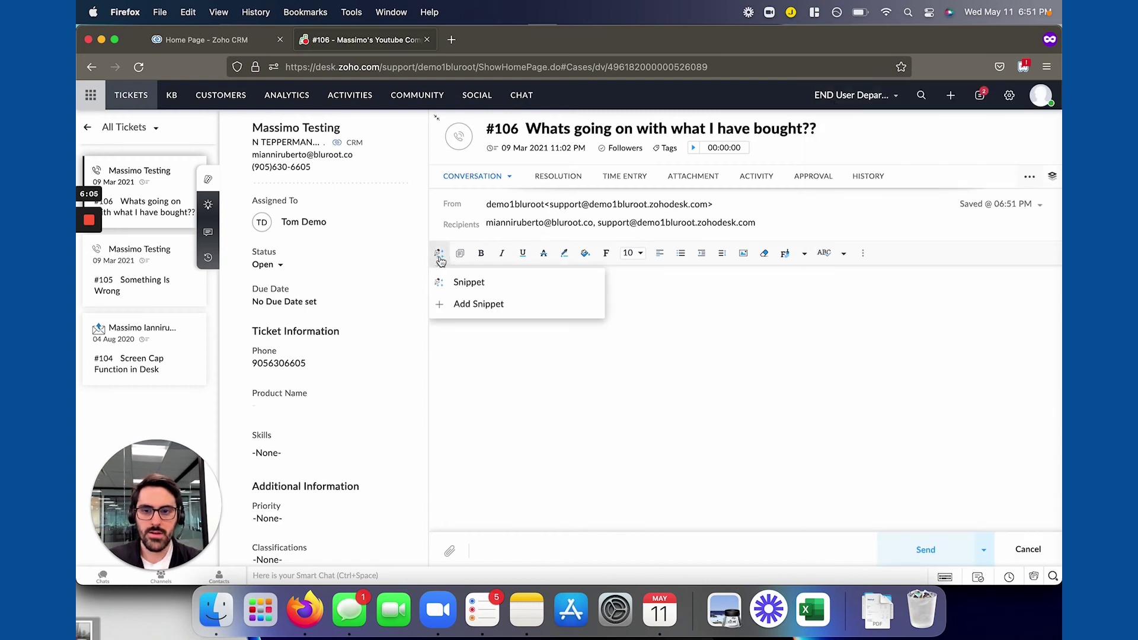
left_click(468, 282)
left_click(868, 173)
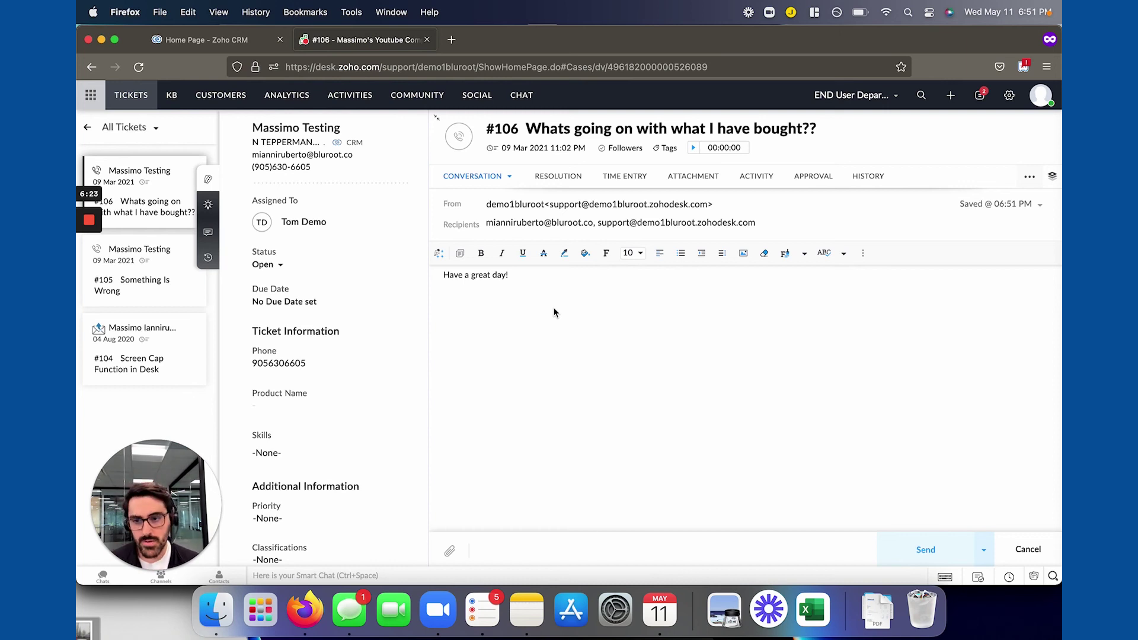
left_click(439, 253)
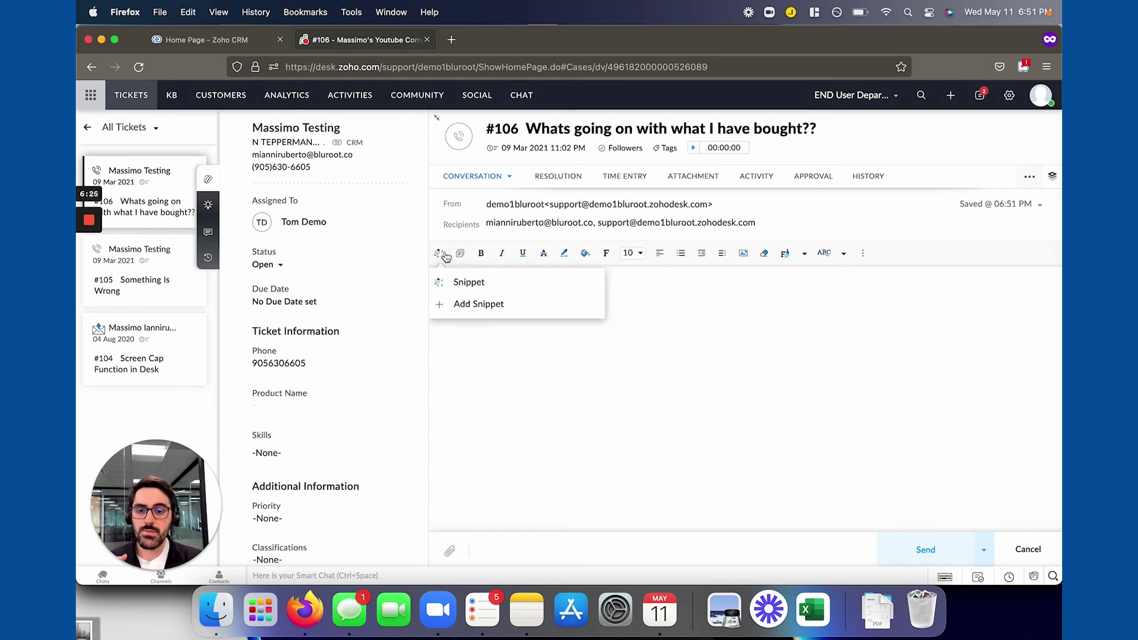
key("super+f")
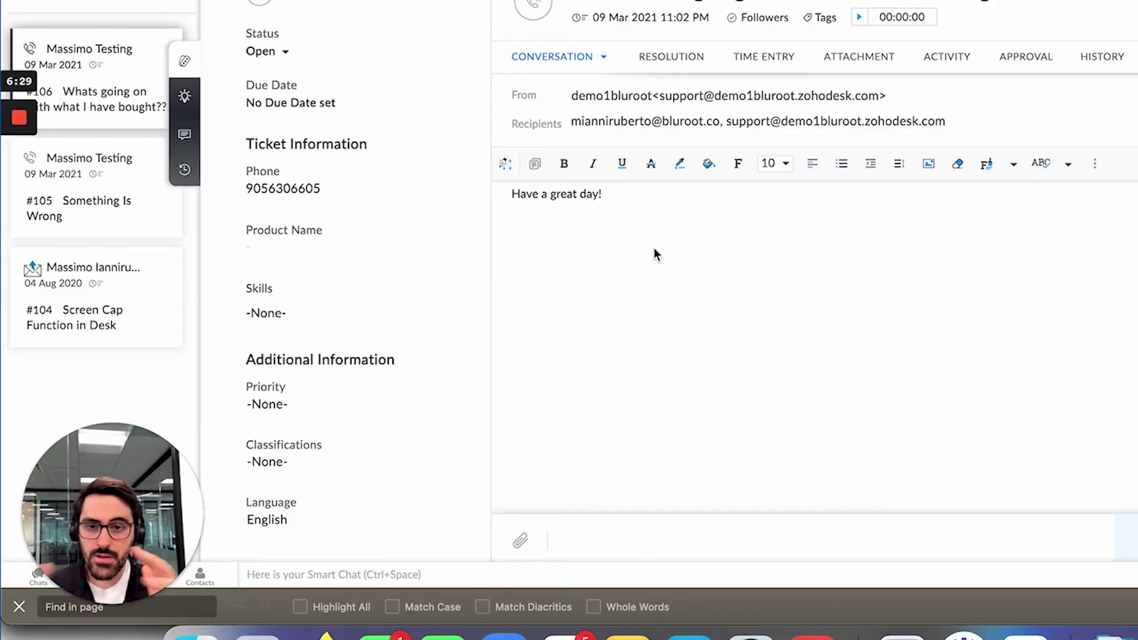